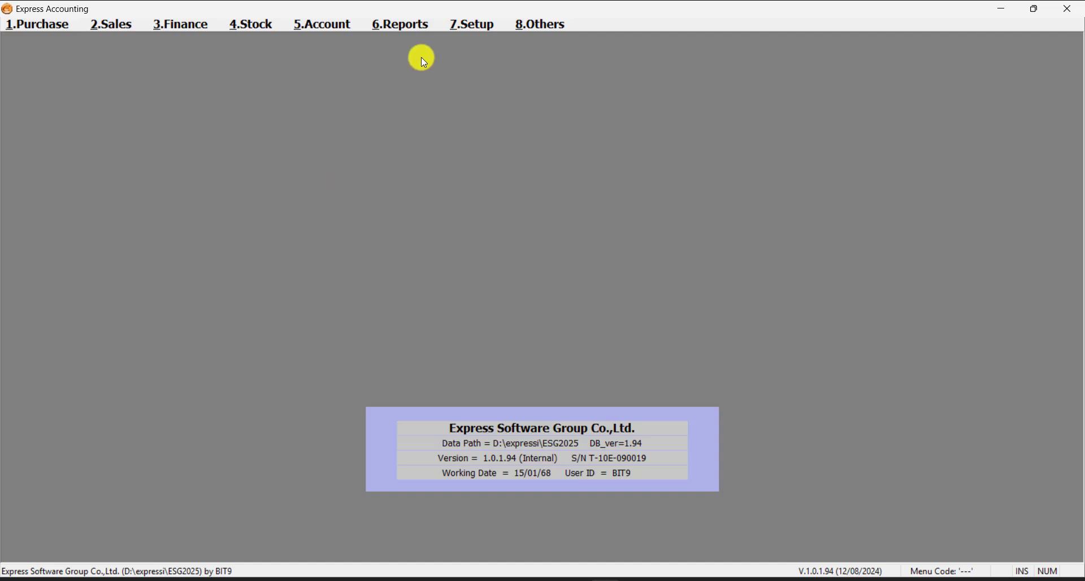
- Open 5.Account > 2. Chart of Accounts, restore it to a smaller window, and centre it on screen
{"action": "left_click", "coordinate": [350, 26]}
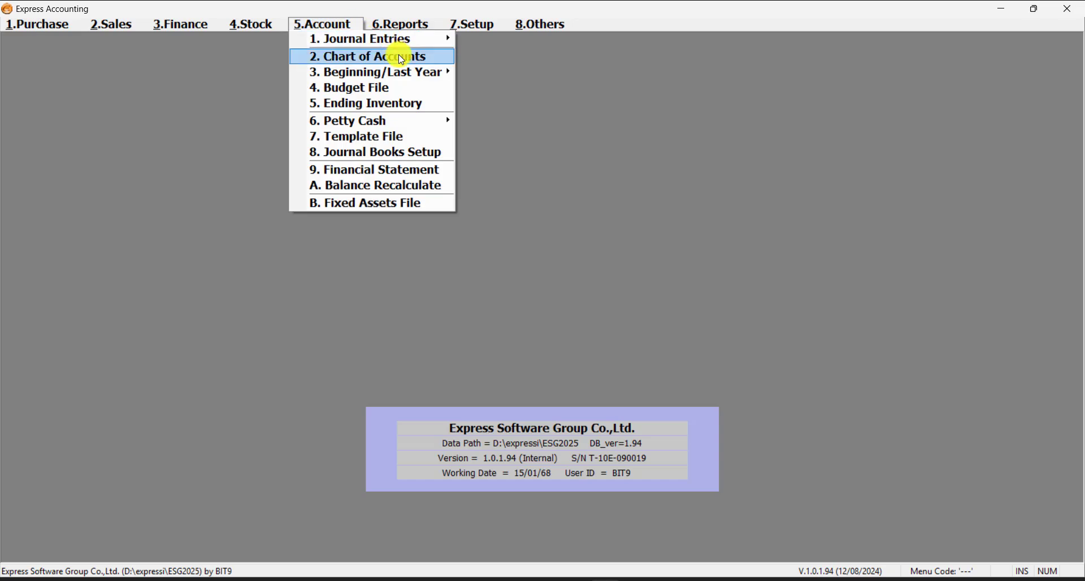
{"action": "left_click", "coordinate": [426, 63]}
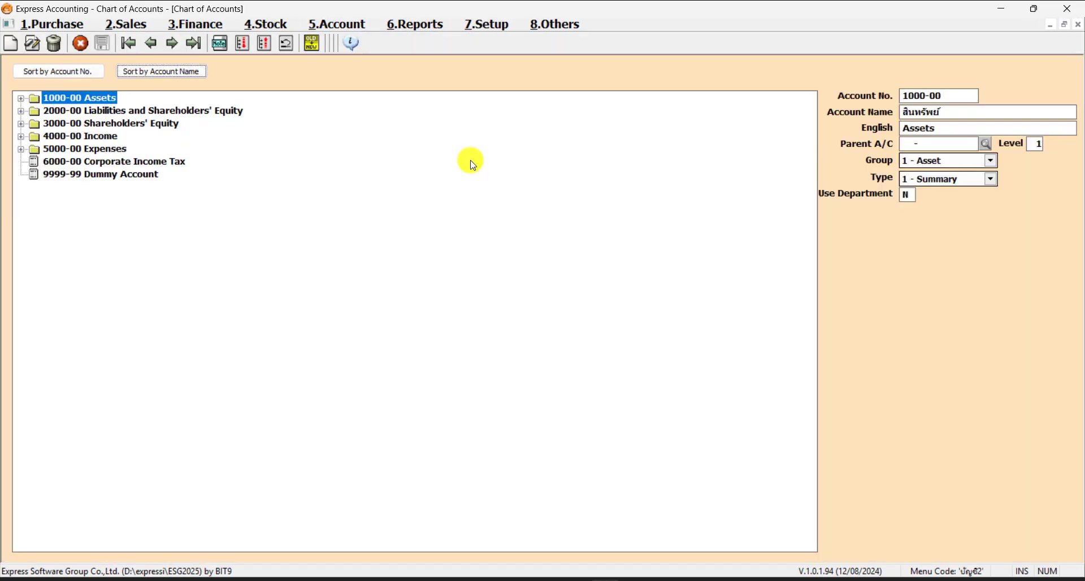
{"action": "left_click", "coordinate": [1064, 26]}
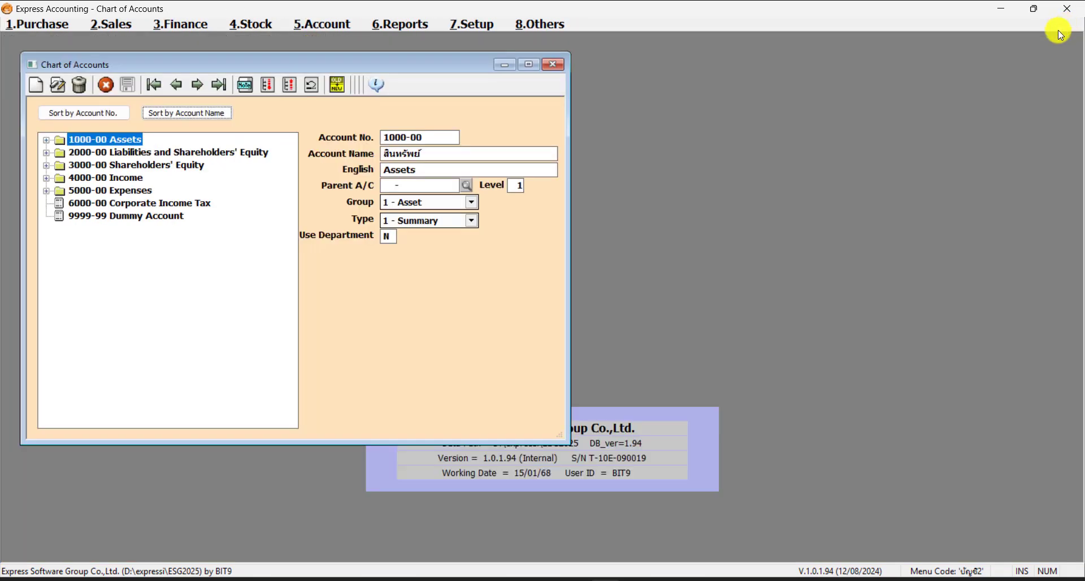
{"action": "left_click_drag", "start_coordinate": [456, 66], "coordinate": [753, 92]}
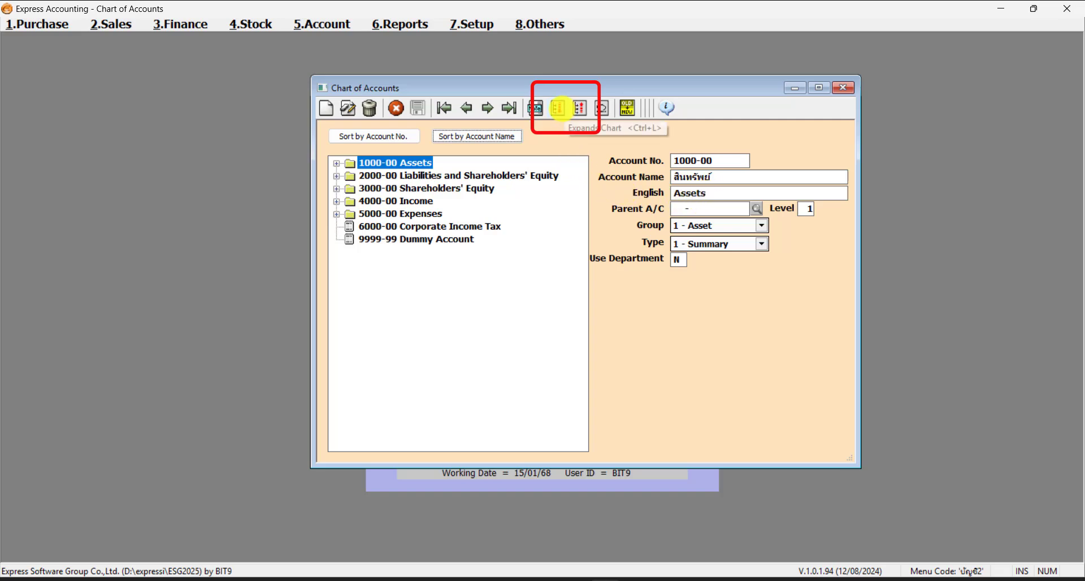
- Expand the full account tree, collapse it to top-level accounts, then expand it again
{"action": "left_click", "coordinate": [559, 107]}
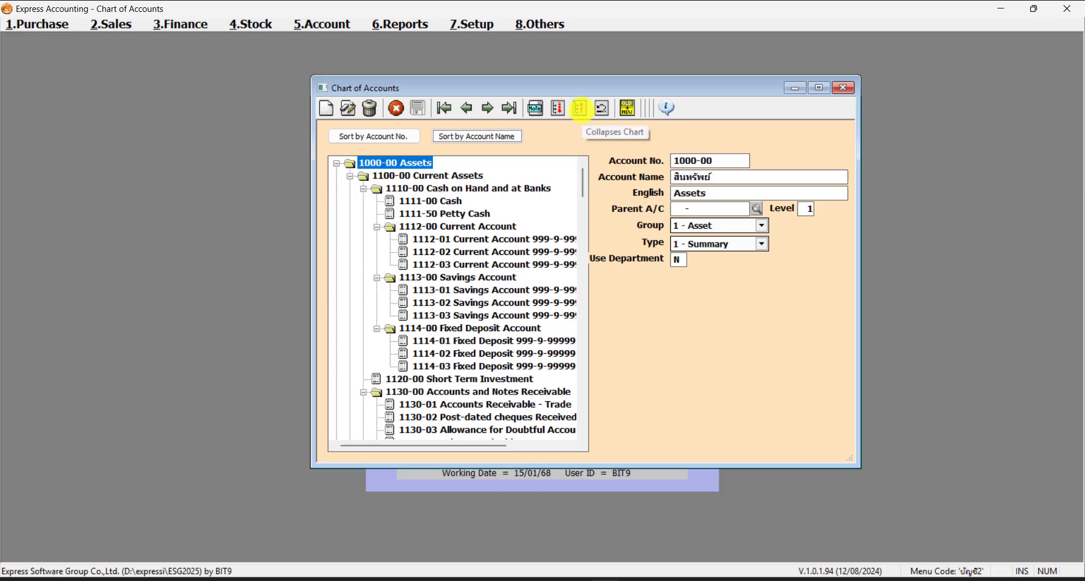
{"action": "left_click", "coordinate": [579, 108]}
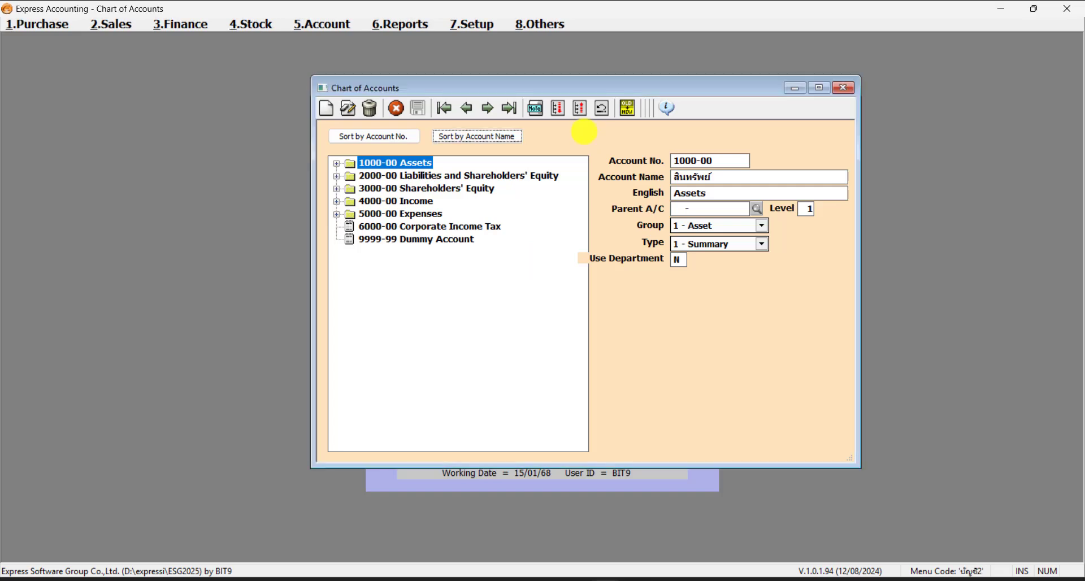
{"action": "left_click", "coordinate": [558, 108]}
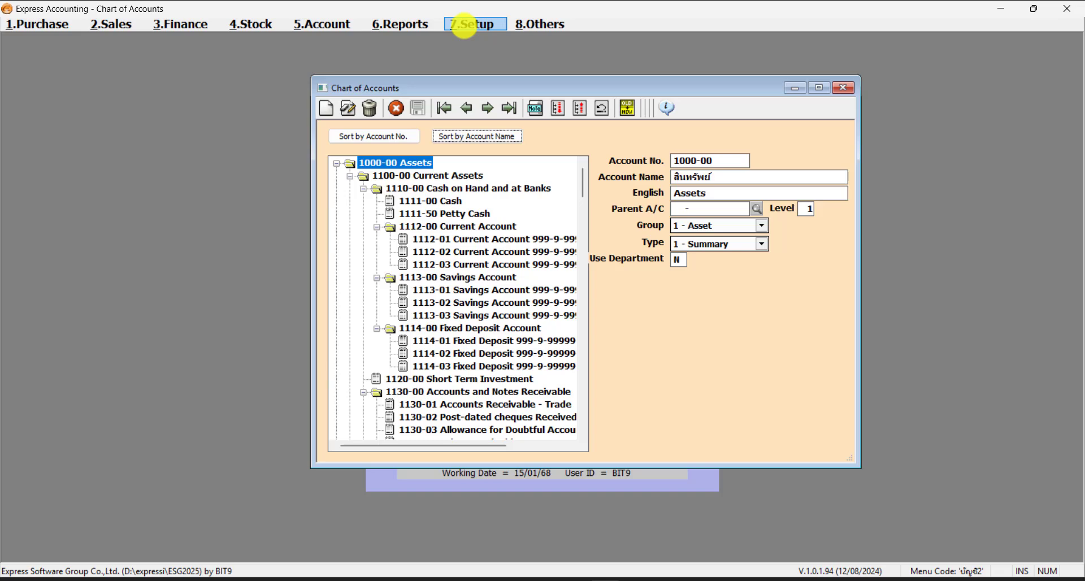
- Open the General Ledger module setup from 7.Setup > 1. Default Information
{"action": "left_click", "coordinate": [464, 24]}
{"action": "mouse_move", "coordinate": [511, 39]}
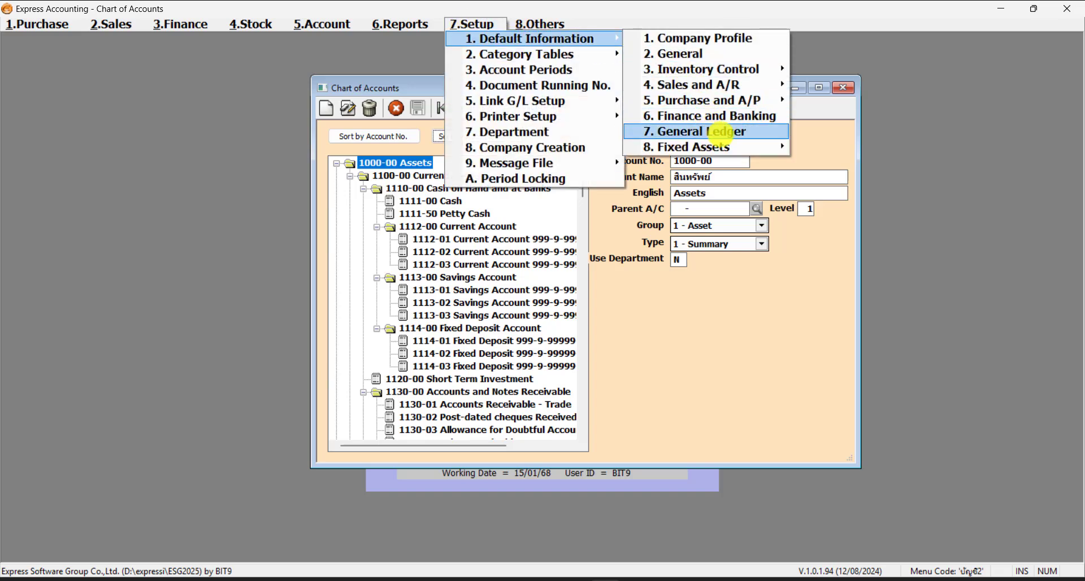
{"action": "left_click", "coordinate": [721, 132]}
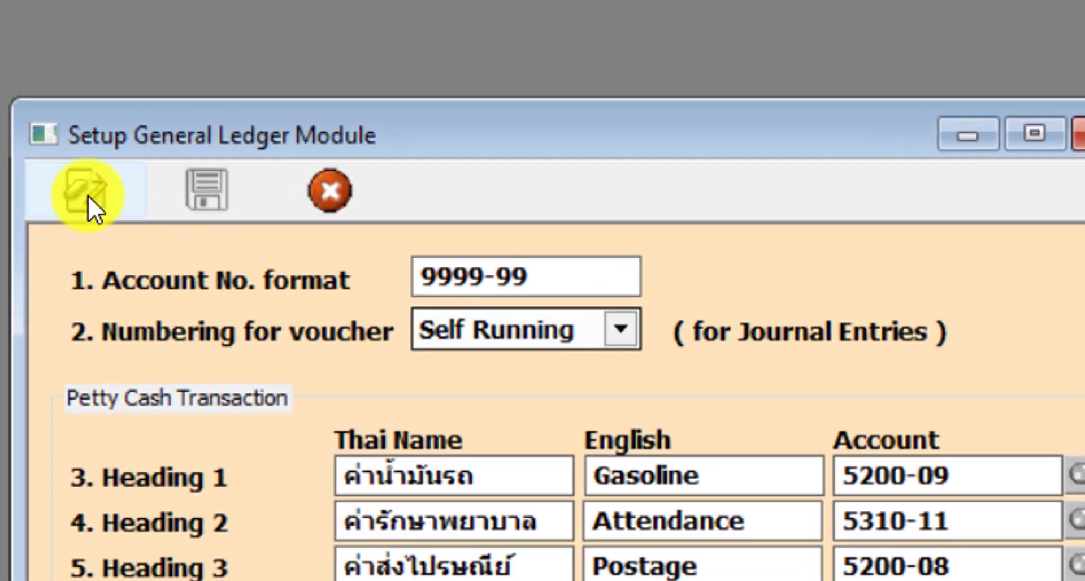
- Switch the General Ledger setup to edit mode and focus the 9999-99 Account No. format
{"action": "left_click", "coordinate": [130, 124]}
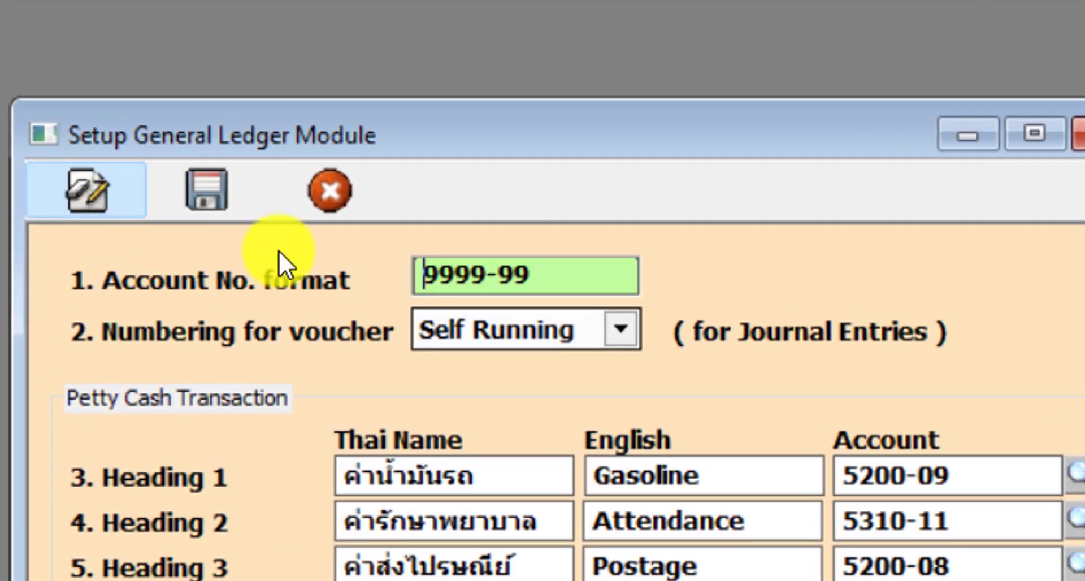
{"action": "left_click_drag", "start_coordinate": [535, 272], "coordinate": [644, 282]}
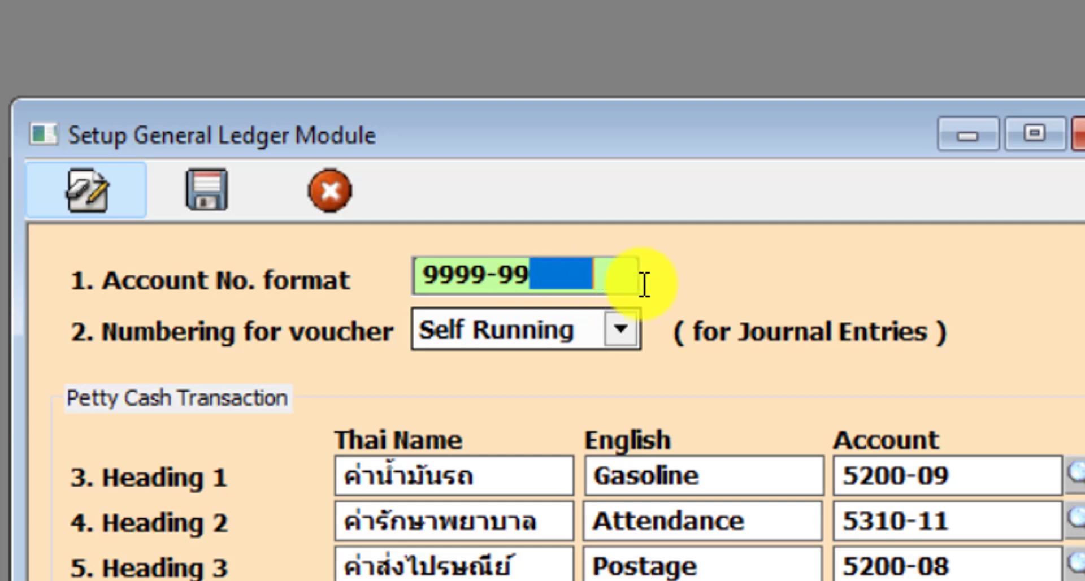
{"action": "left_click", "coordinate": [611, 282]}
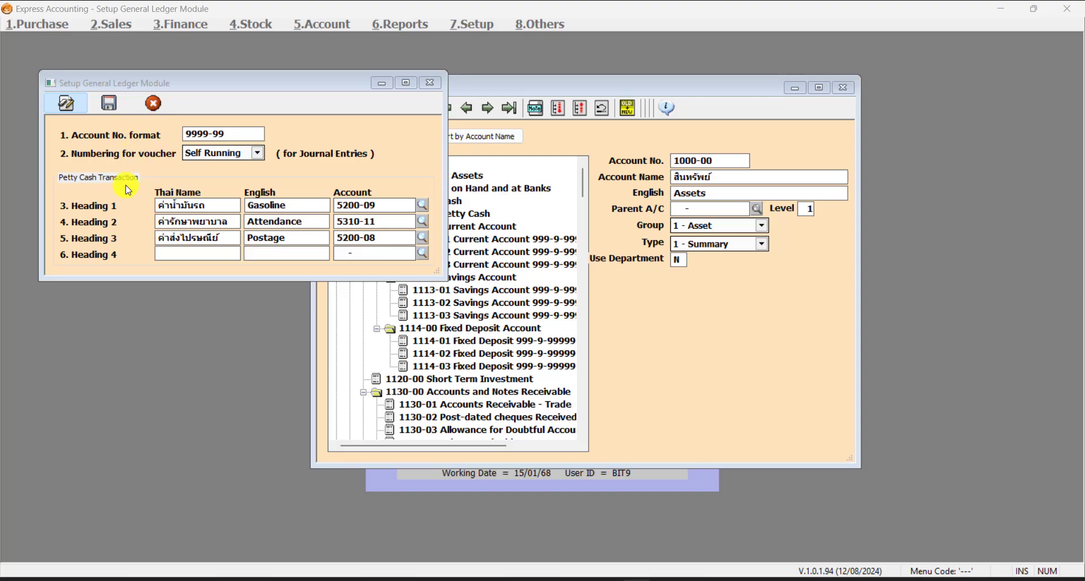
{"action": "left_click", "coordinate": [245, 139]}
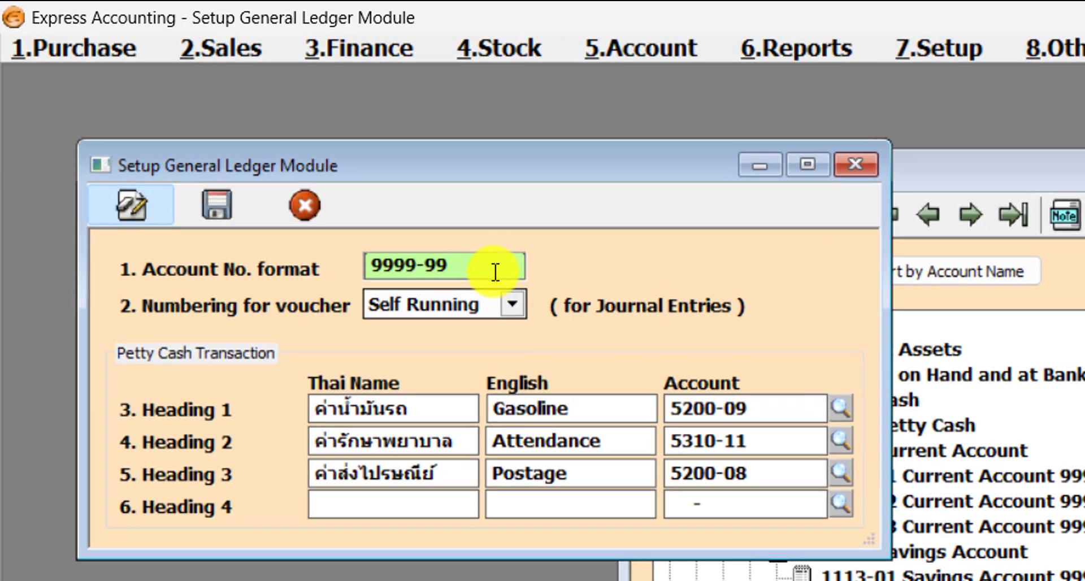
- Type trailing exclamation marks after the 9999-99 Account No. format and erase them twice
{"action": "double_click", "coordinate": [489, 264]}
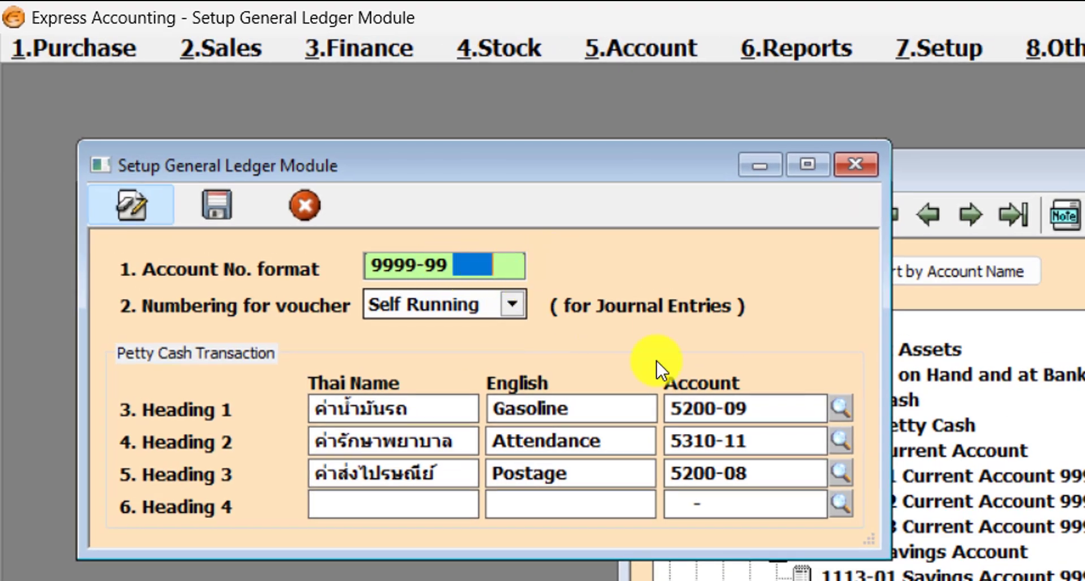
{"action": "left_click", "coordinate": [446, 258]}
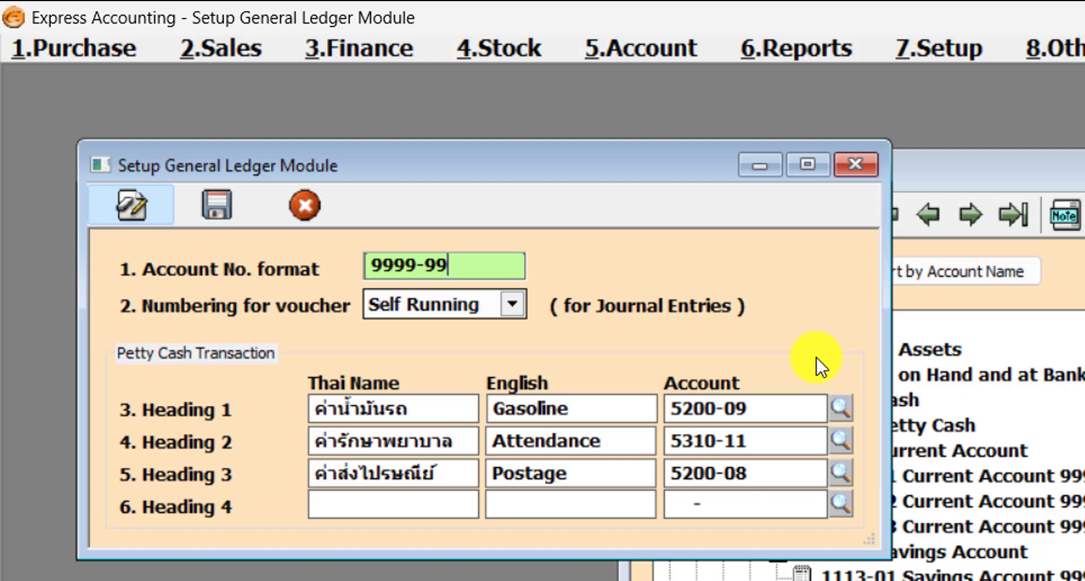
{"action": "type", "text": "!!!!!!!!"}
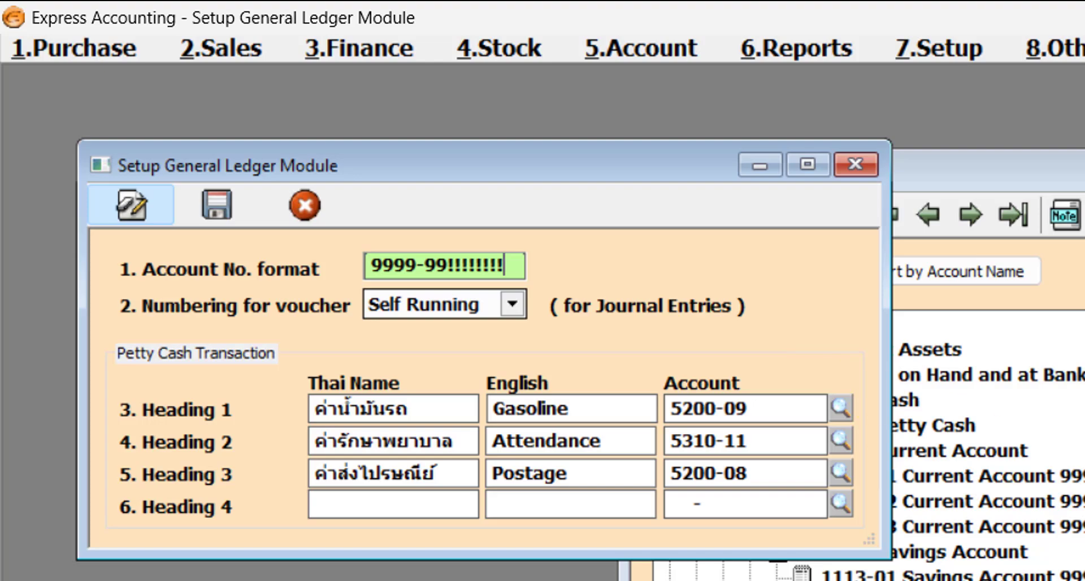
{"action": "key", "text": "BackSpace"}
{"action": "key", "text": "BackSpace"}
{"action": "key", "text": "BackSpace"}
{"action": "key", "text": "BackSpace"}
{"action": "key", "text": "BackSpace"}
{"action": "key", "text": "BackSpace"}
{"action": "key", "text": "BackSpace"}
{"action": "key", "text": "BackSpace"}
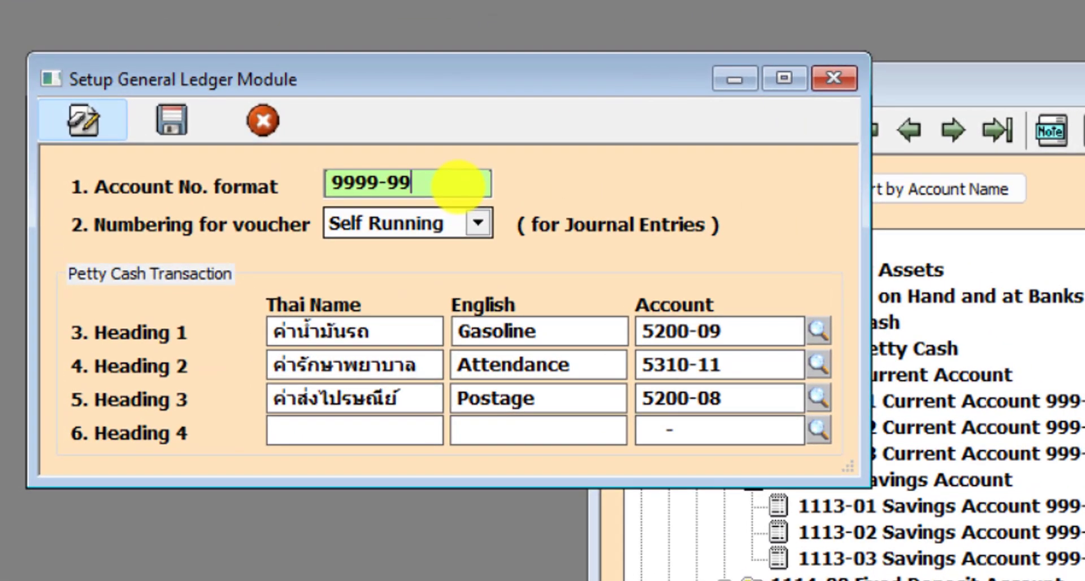
{"action": "type", "text": "!!!!!!!!"}
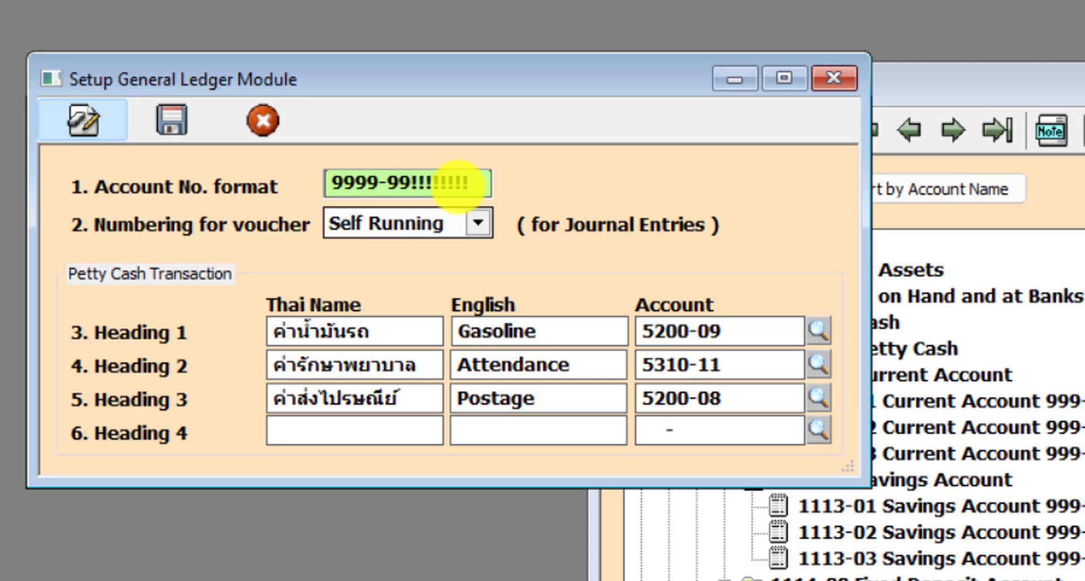
{"action": "key", "text": "BackSpace"}
{"action": "key", "text": "BackSpace"}
{"action": "key", "text": "BackSpace"}
{"action": "key", "text": "BackSpace"}
{"action": "key", "text": "BackSpace"}
{"action": "key", "text": "BackSpace"}
{"action": "key", "text": "BackSpace"}
{"action": "key", "text": "BackSpace"}
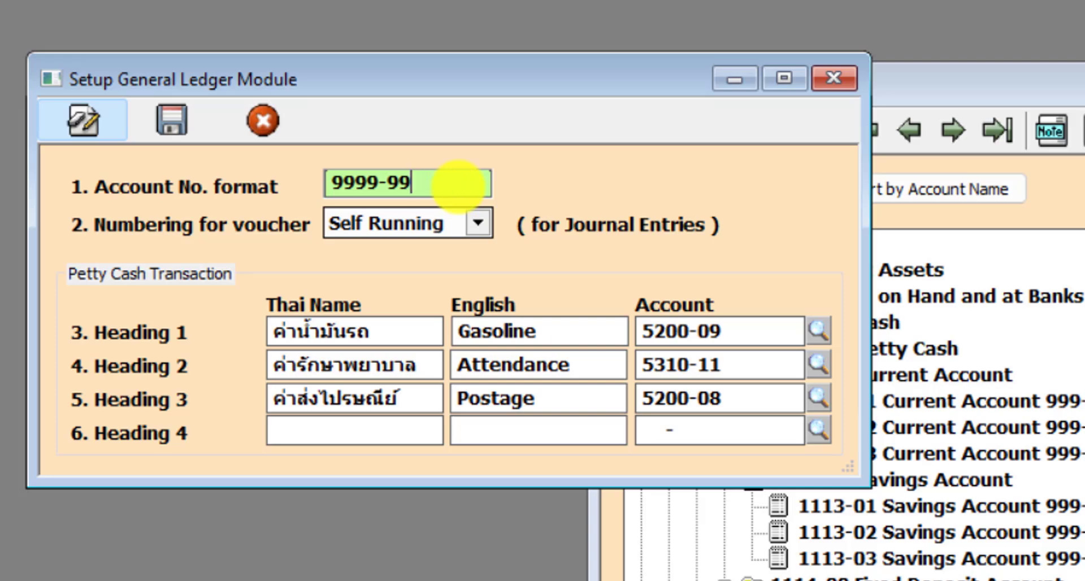
- Leave the format at 9999-99, cancel the edit and close the General Ledger setup
{"action": "key", "text": "Left"}
{"action": "key", "text": "Left"}
{"action": "key", "text": "Left"}
{"action": "key", "text": "shift+Right"}
{"action": "key", "text": "Left"}
{"action": "key", "text": "Left"}
{"action": "key", "text": "Right"}
{"action": "key", "text": "shift+Right"}
{"action": "key", "text": "Right"}
{"action": "key", "text": "Right"}
{"action": "key", "text": "Right"}
{"action": "key", "text": "Right"}
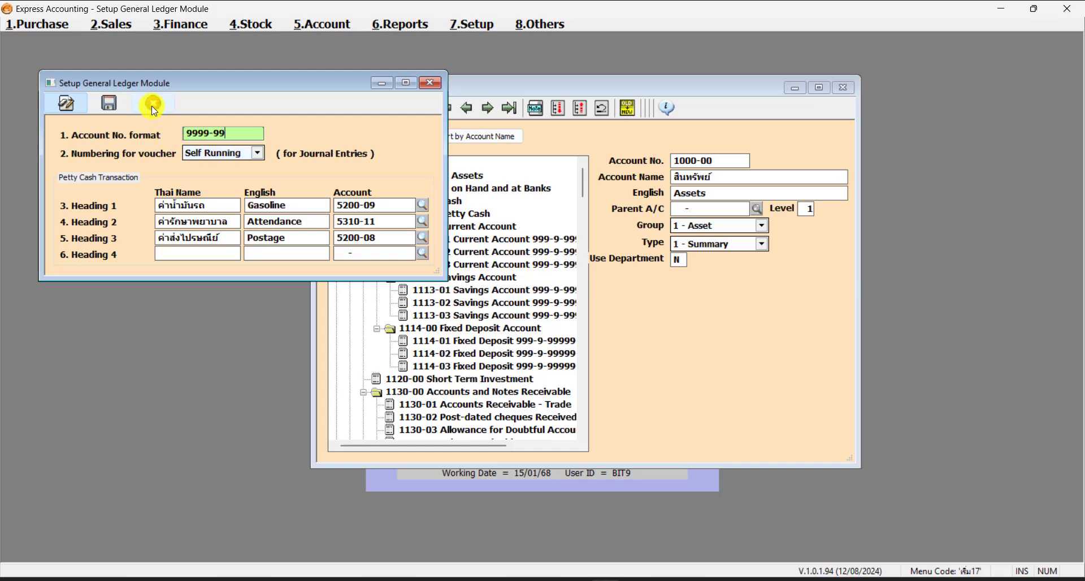
{"action": "left_click", "coordinate": [154, 106]}
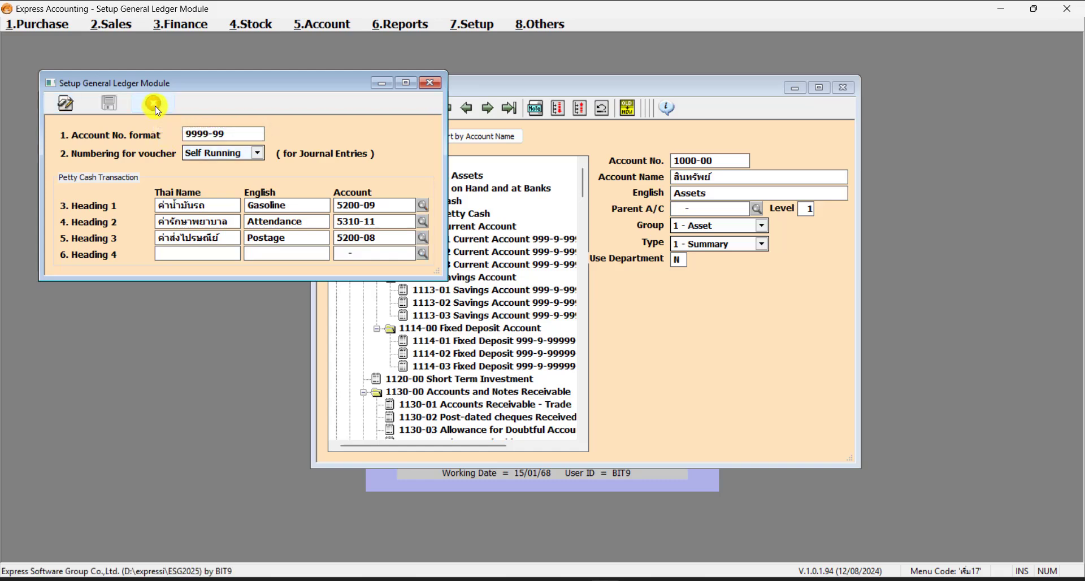
{"action": "left_click", "coordinate": [437, 86]}
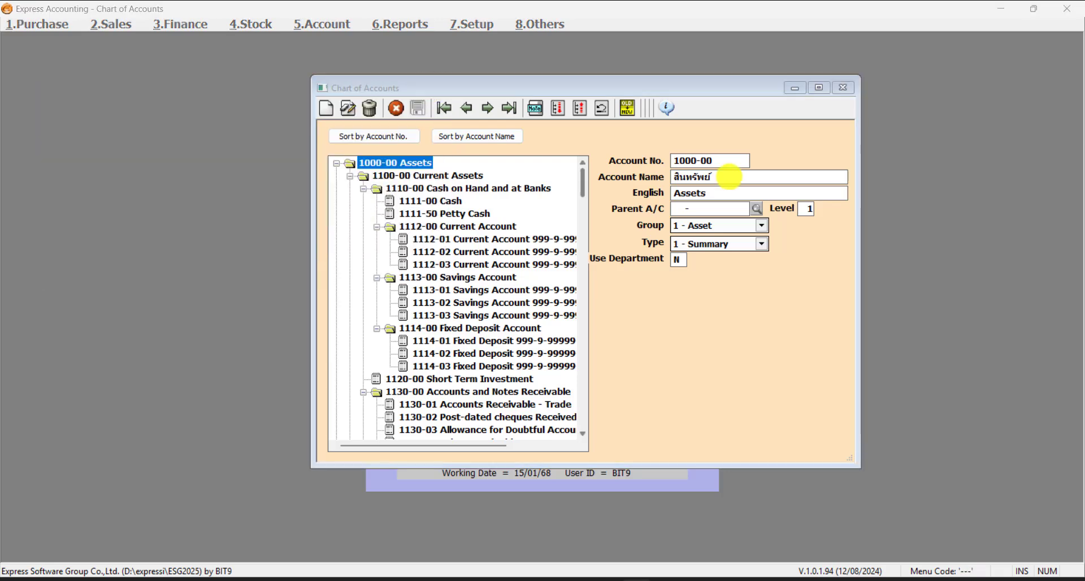
{"action": "left_click", "coordinate": [729, 177]}
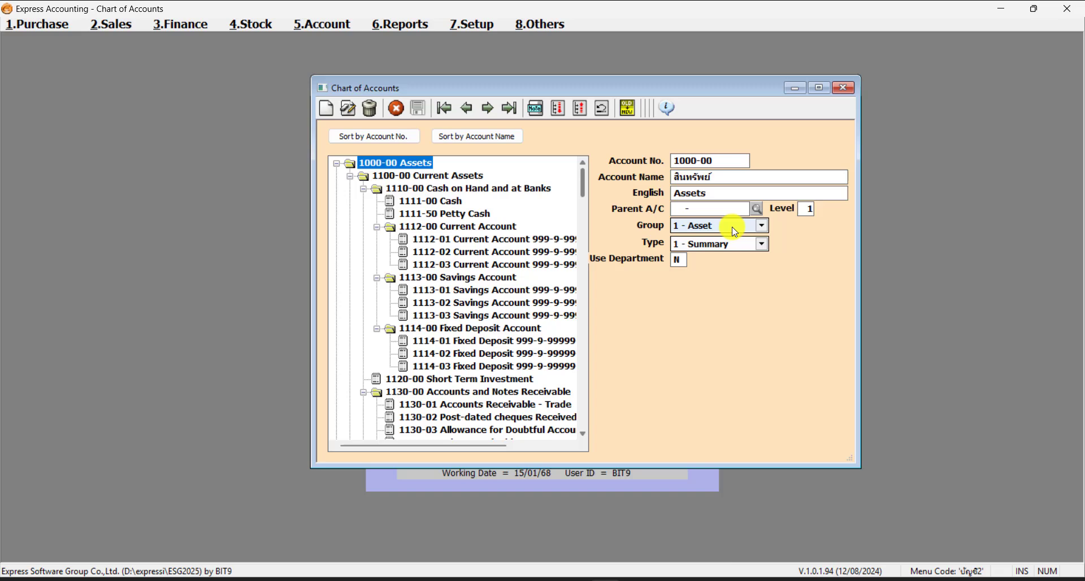
{"action": "left_click", "coordinate": [760, 226]}
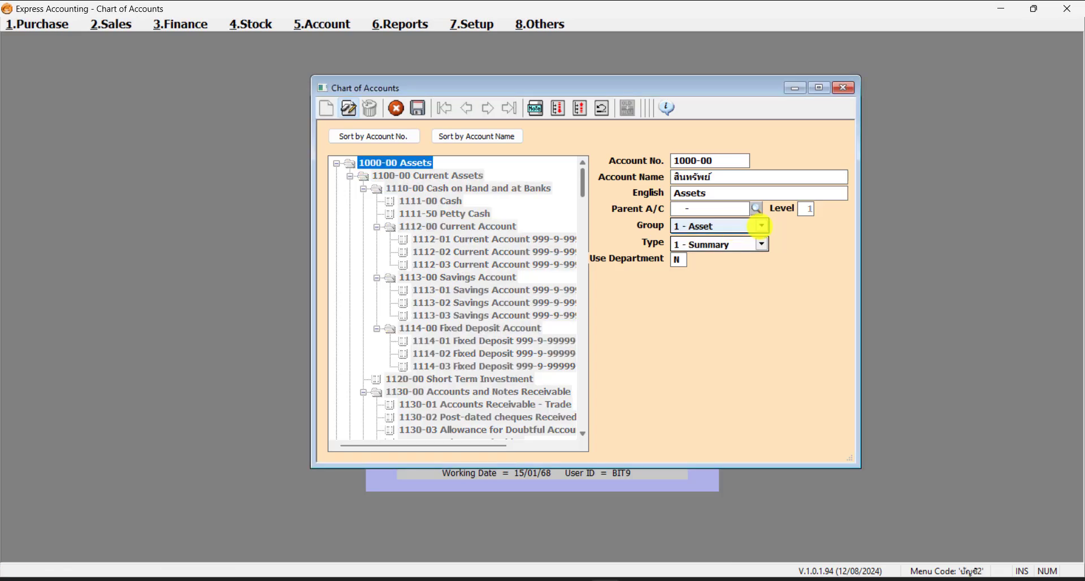
{"action": "left_click", "coordinate": [761, 226]}
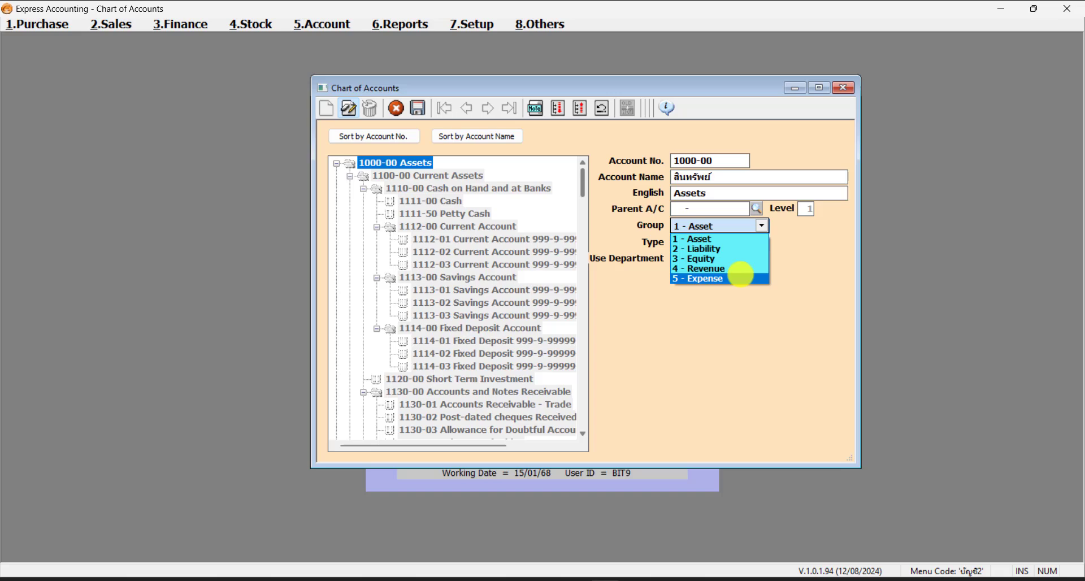
{"action": "key", "text": "Escape"}
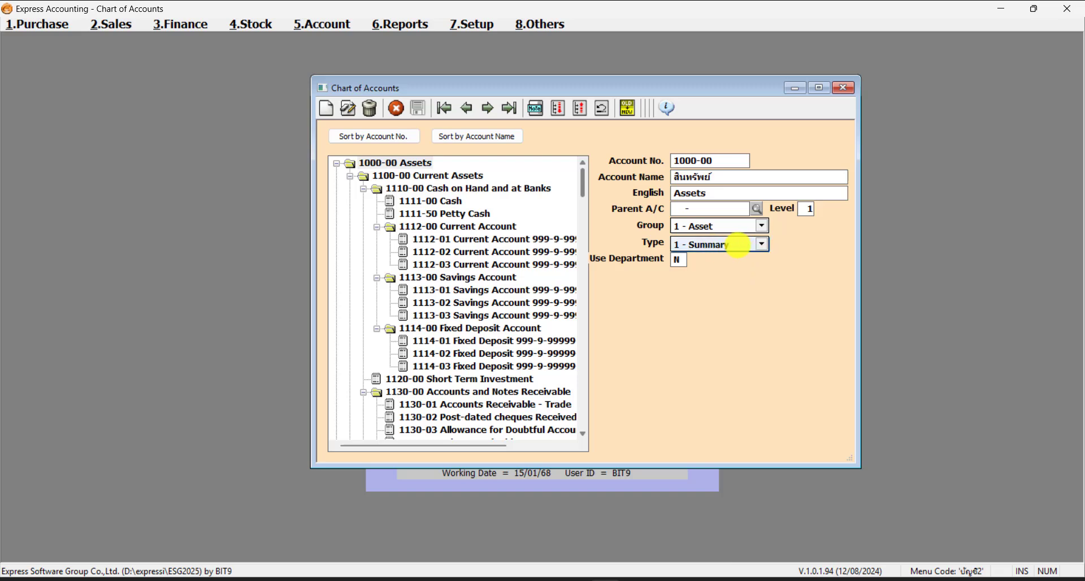
{"action": "left_click", "coordinate": [746, 245]}
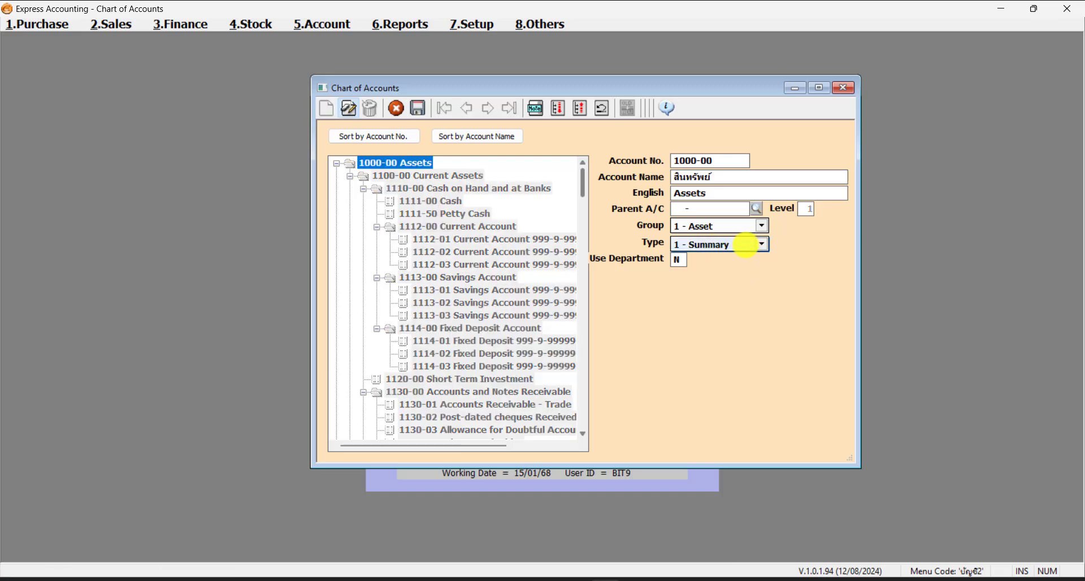
{"action": "left_click", "coordinate": [754, 244]}
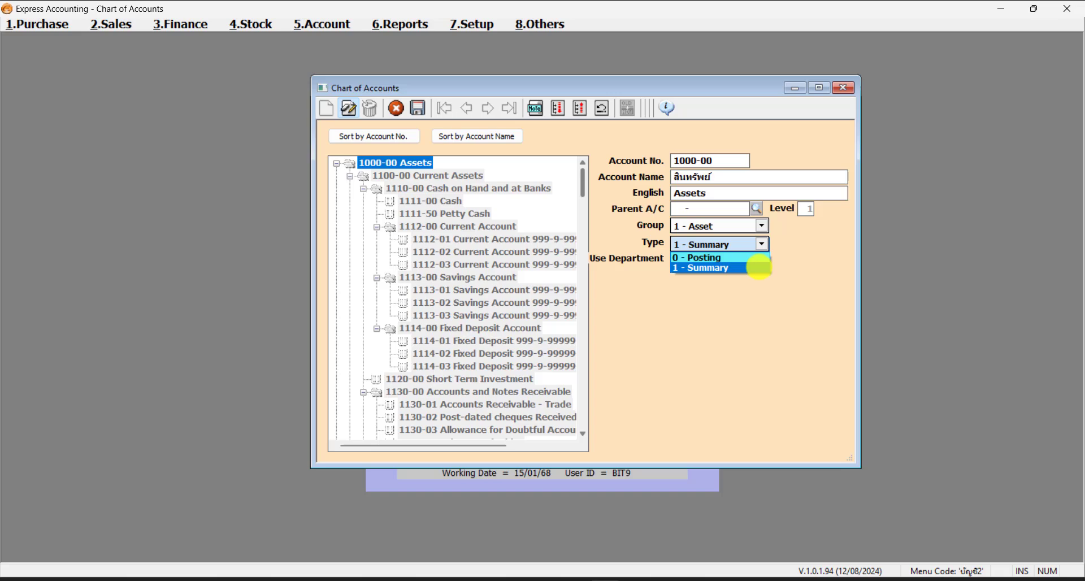
{"action": "left_click", "coordinate": [759, 267]}
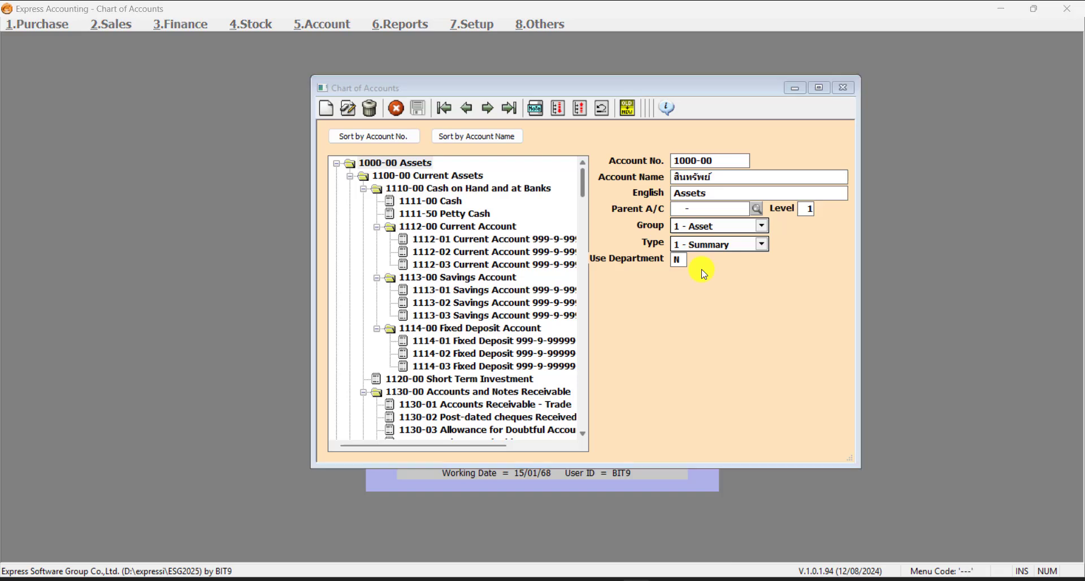
{"action": "left_click", "coordinate": [682, 263]}
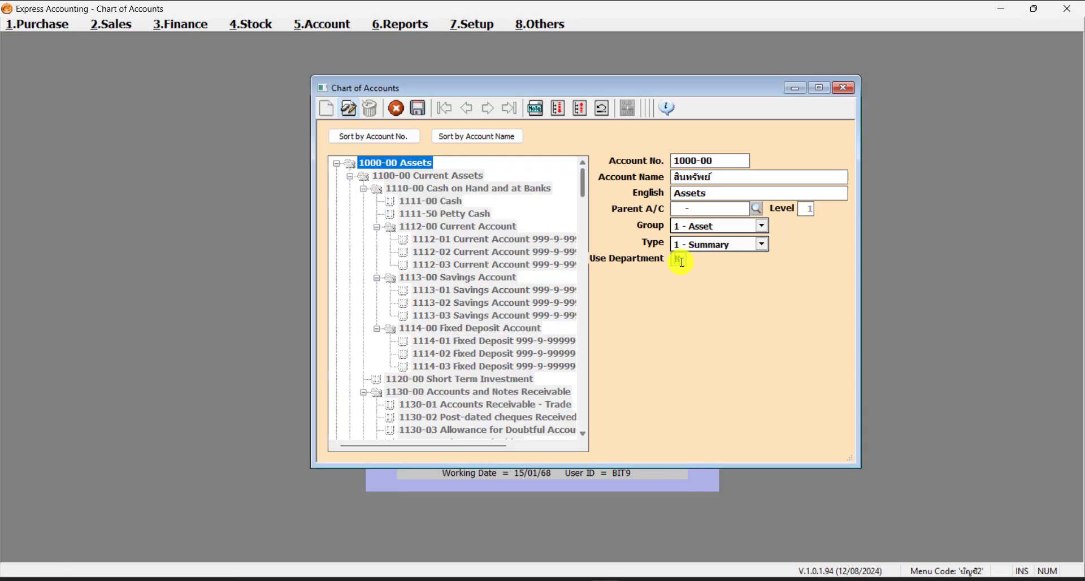
{"action": "left_click_drag", "start_coordinate": [682, 262], "coordinate": [645, 264]}
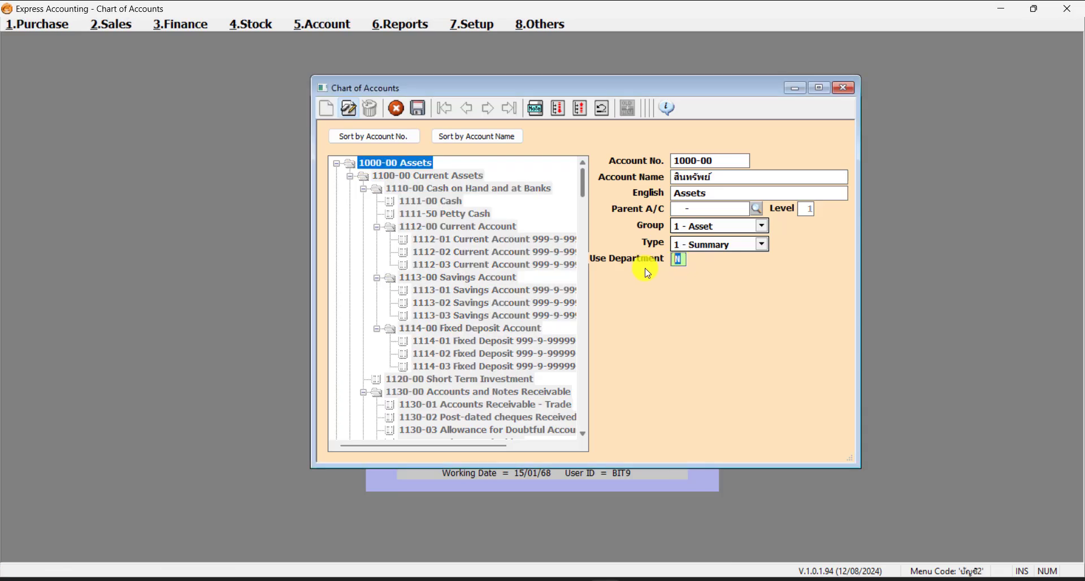
{"action": "left_click", "coordinate": [685, 261]}
{"action": "left_click", "coordinate": [686, 261]}
{"action": "left_click", "coordinate": [396, 108]}
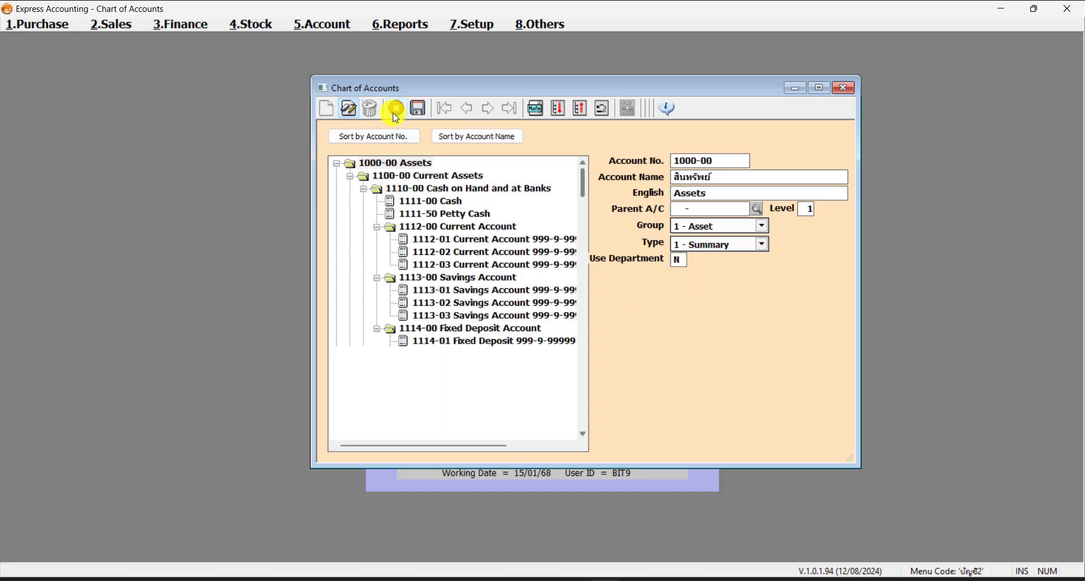
- Sort the tree by account number, select 1112-01 and widen the window to show full names
{"action": "left_click", "coordinate": [407, 140]}
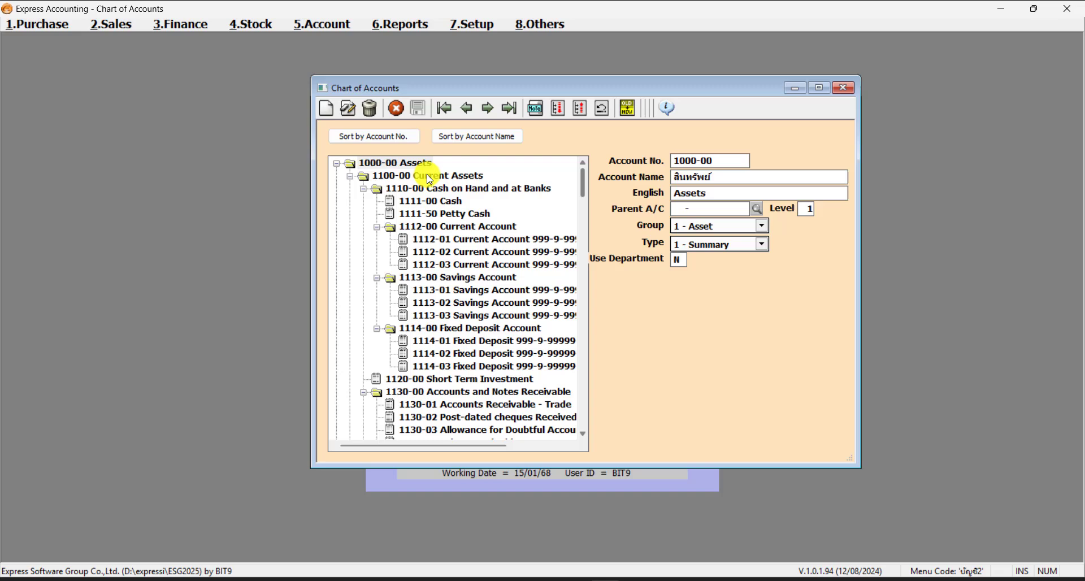
{"action": "left_click", "coordinate": [517, 240]}
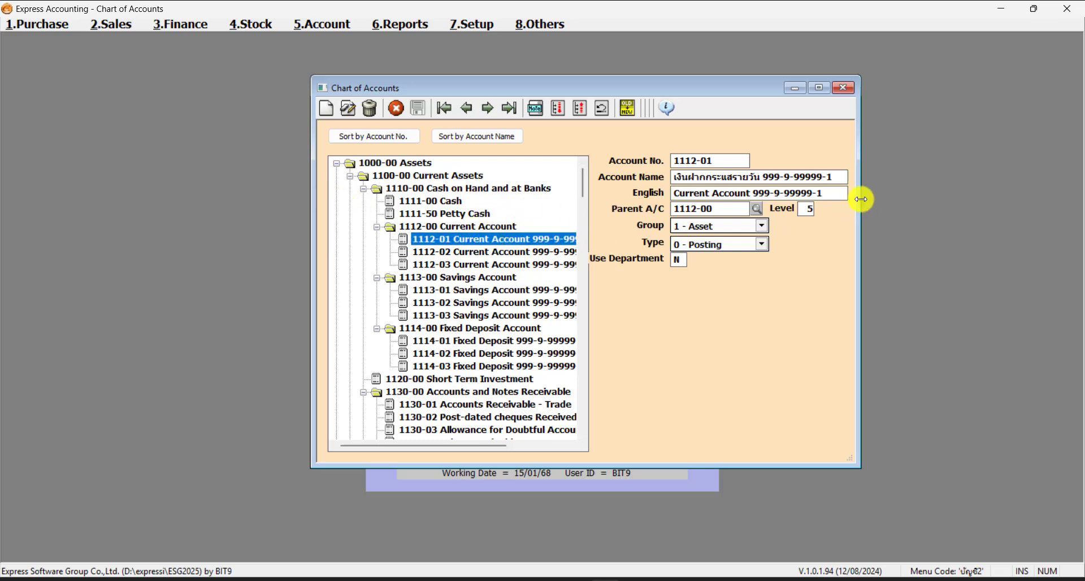
{"action": "left_click_drag", "start_coordinate": [860, 199], "coordinate": [954, 198]}
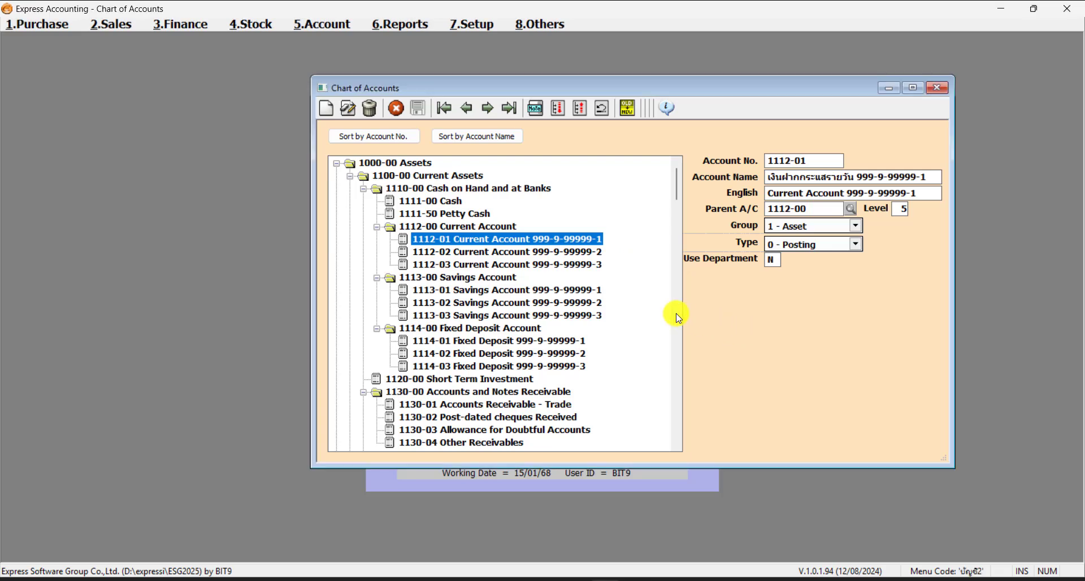
- Browse accounts 1112-00 through 1112-03, ending on 1112-01's details
{"action": "left_click", "coordinate": [492, 226]}
{"action": "left_click", "coordinate": [505, 242]}
{"action": "left_click", "coordinate": [519, 256]}
{"action": "left_click", "coordinate": [520, 265]}
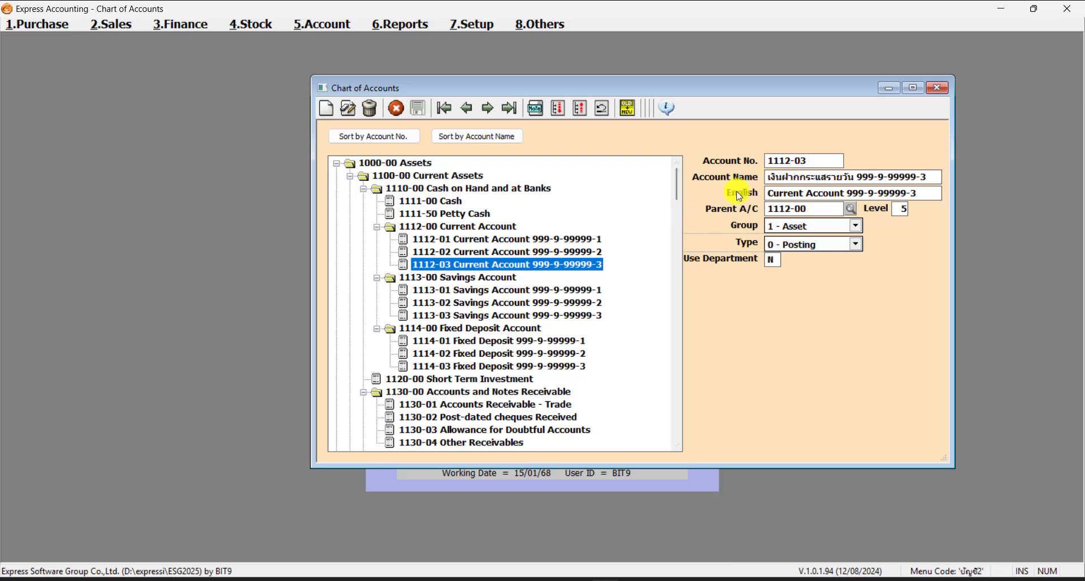
{"action": "left_click", "coordinate": [441, 229]}
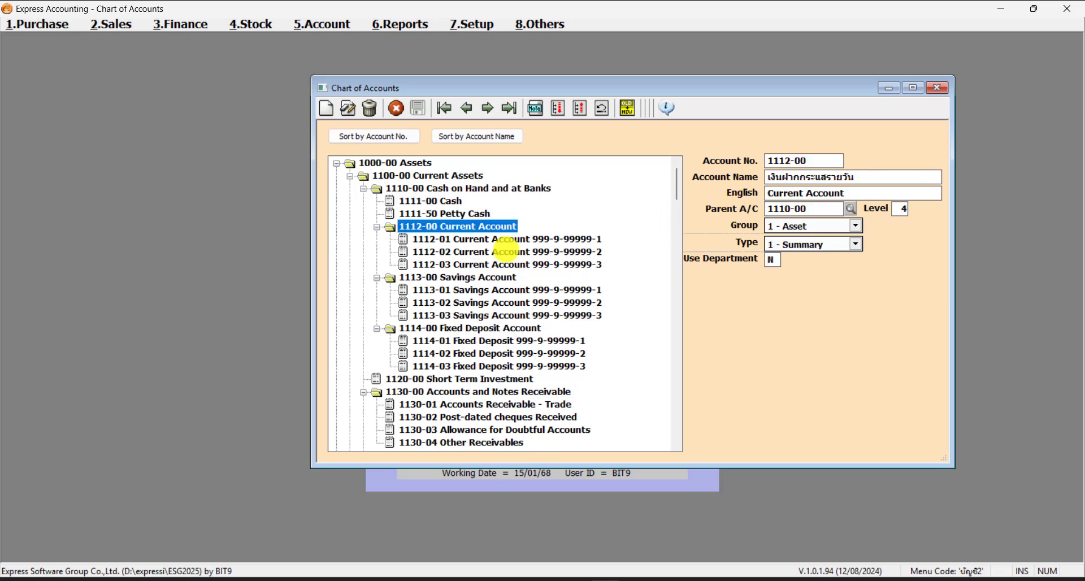
{"action": "left_click", "coordinate": [517, 238]}
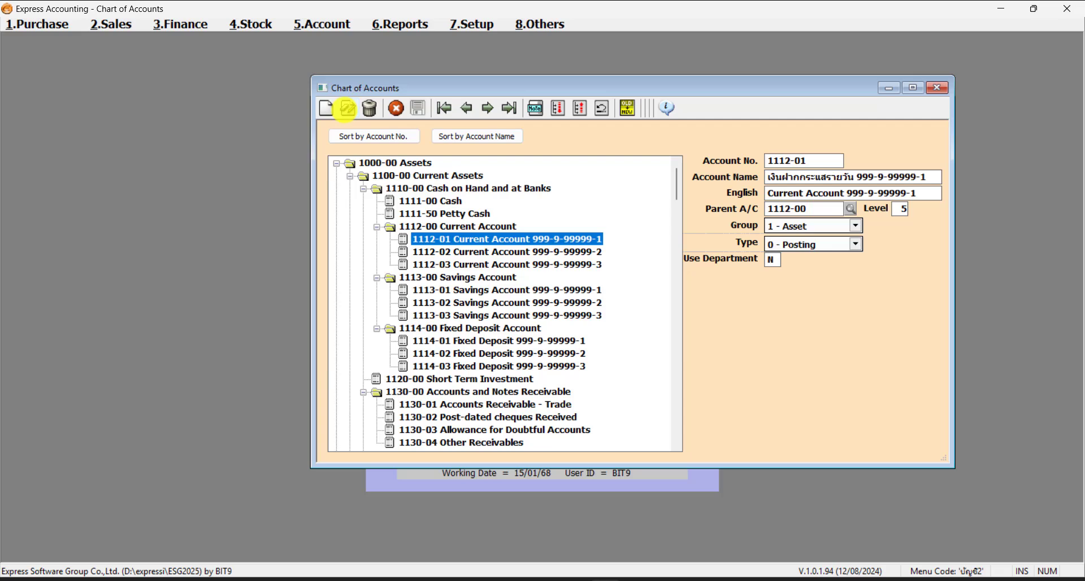
{"action": "left_click", "coordinate": [347, 110]}
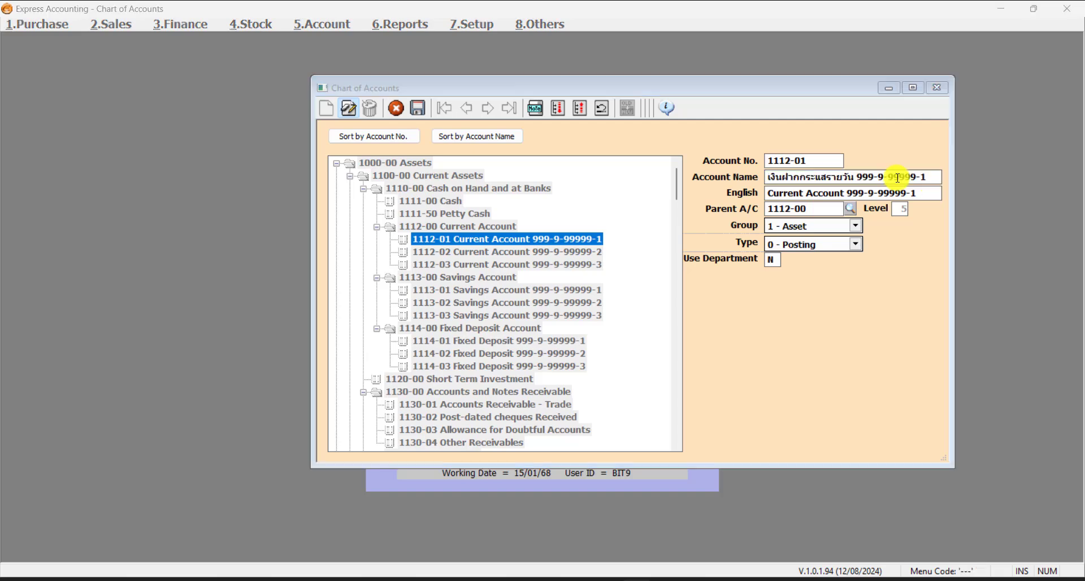
{"action": "left_click", "coordinate": [898, 178]}
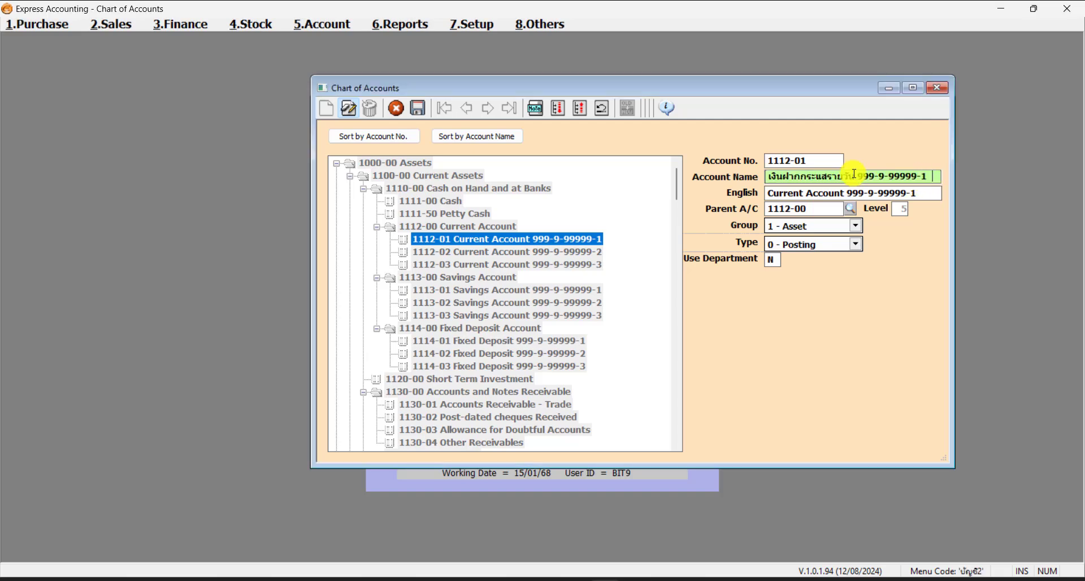
{"action": "left_click", "coordinate": [803, 160]}
{"action": "left_click", "coordinate": [930, 177]}
{"action": "left_click_drag", "start_coordinate": [859, 176], "coordinate": [947, 190]}
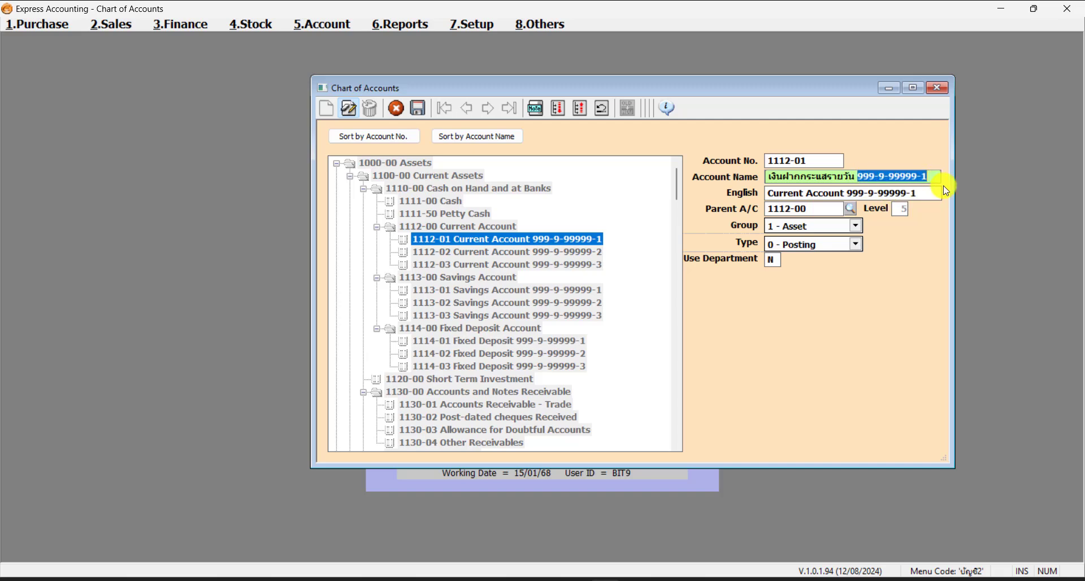
{"action": "key", "text": "BackSpace"}
{"action": "type", "text": "ธ"}
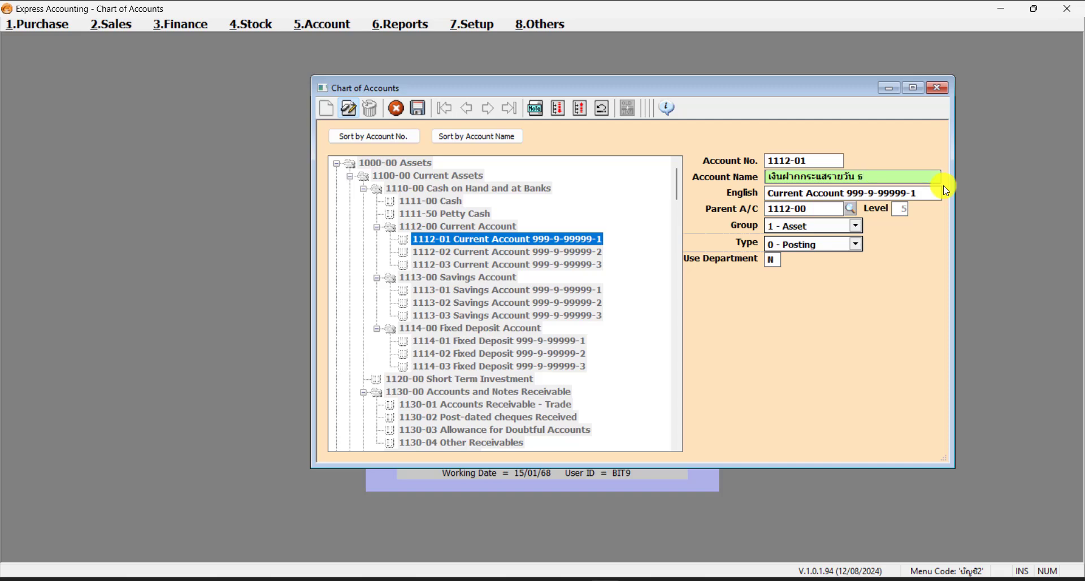
{"action": "type", "text": ".กรุงเทพฯราชเทวี"}
- Replace the English name's number with 'Bangkok Rajthewi' and keep the group as 1 - Asset
{"action": "left_click_drag", "start_coordinate": [848, 194], "coordinate": [1031, 170]}
{"action": "type", "text": "Ban"}
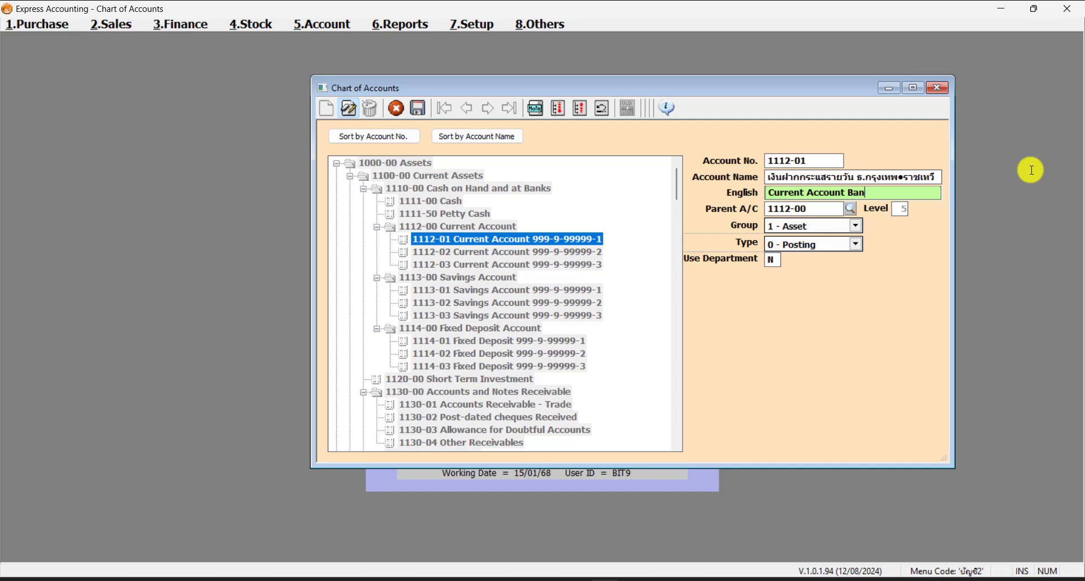
{"action": "type", "text": "gkok Rajthewi"}
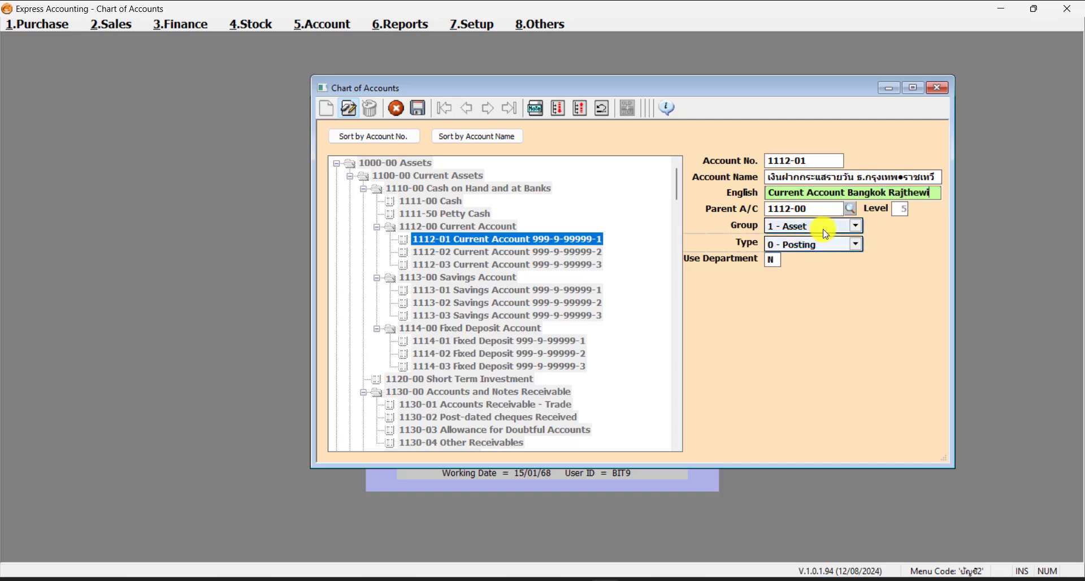
{"action": "left_click", "coordinate": [830, 213]}
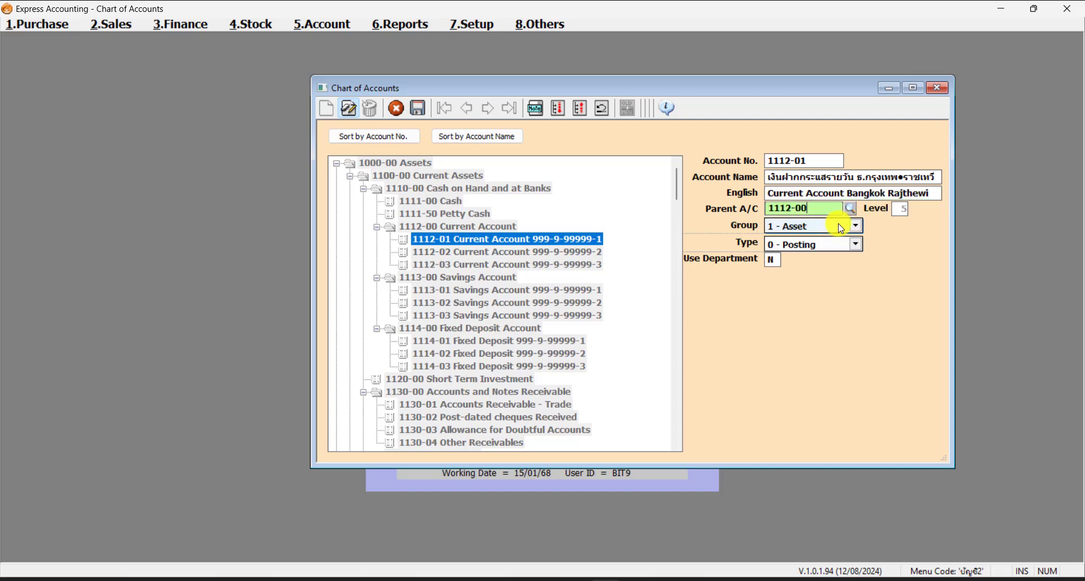
{"action": "left_click", "coordinate": [836, 225]}
{"action": "left_click", "coordinate": [841, 225]}
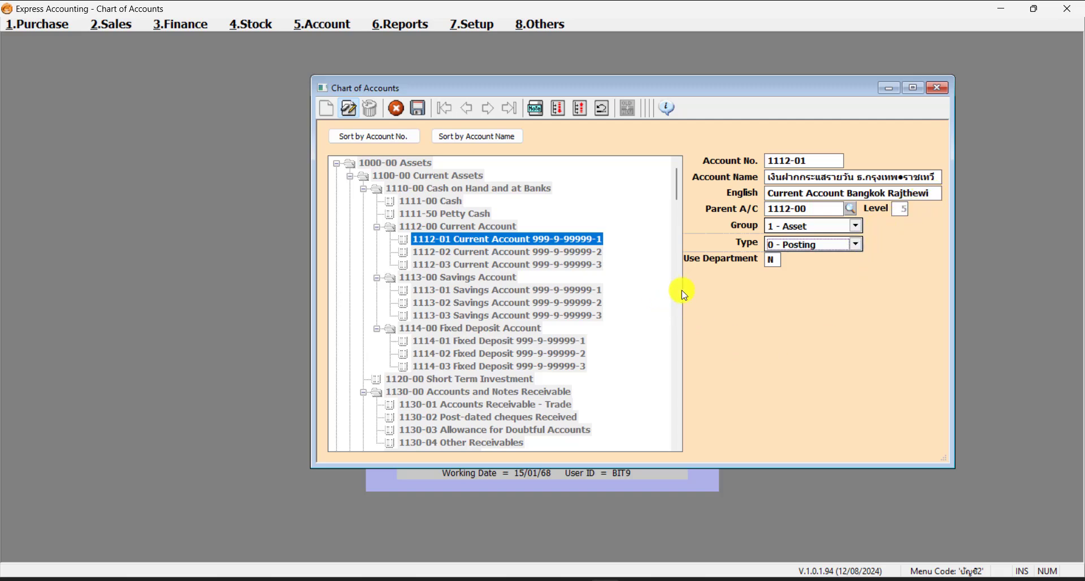
- Save account 1112-01, confirm the Save and exit message, and select the renamed account
{"action": "left_click", "coordinate": [421, 109]}
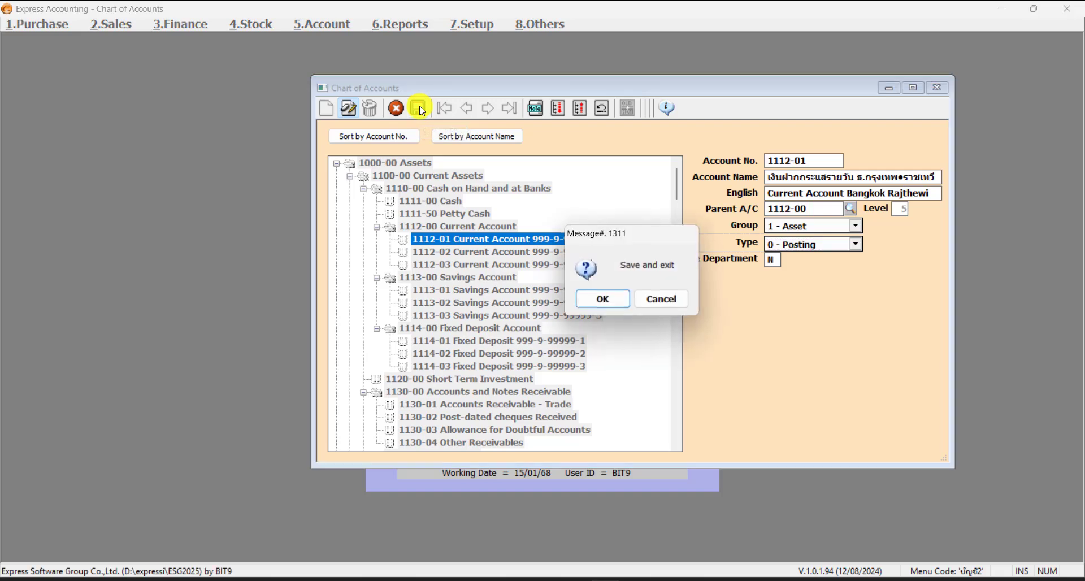
{"action": "left_click", "coordinate": [605, 303]}
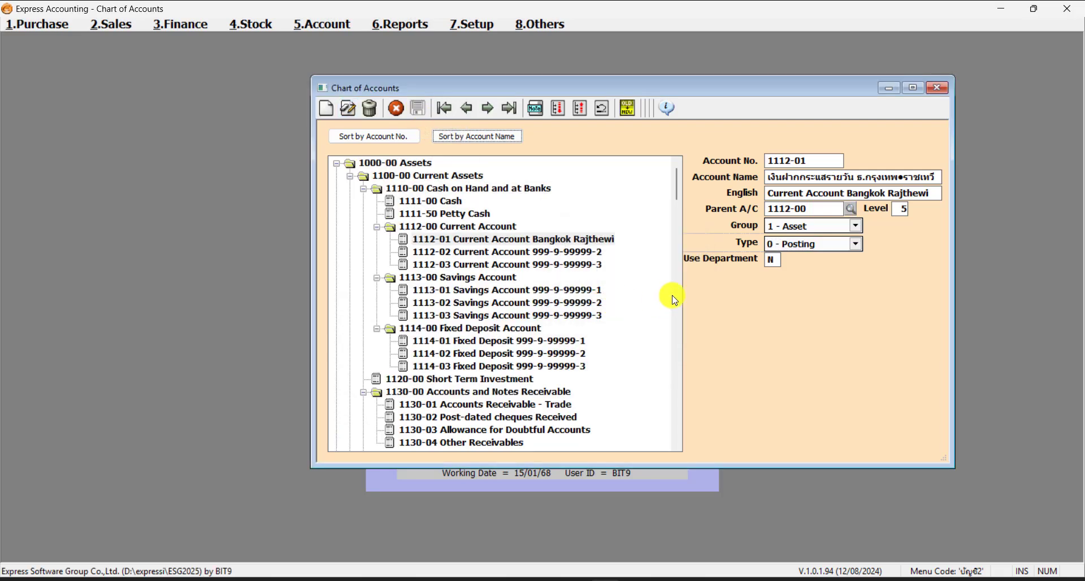
{"action": "left_click", "coordinate": [608, 241]}
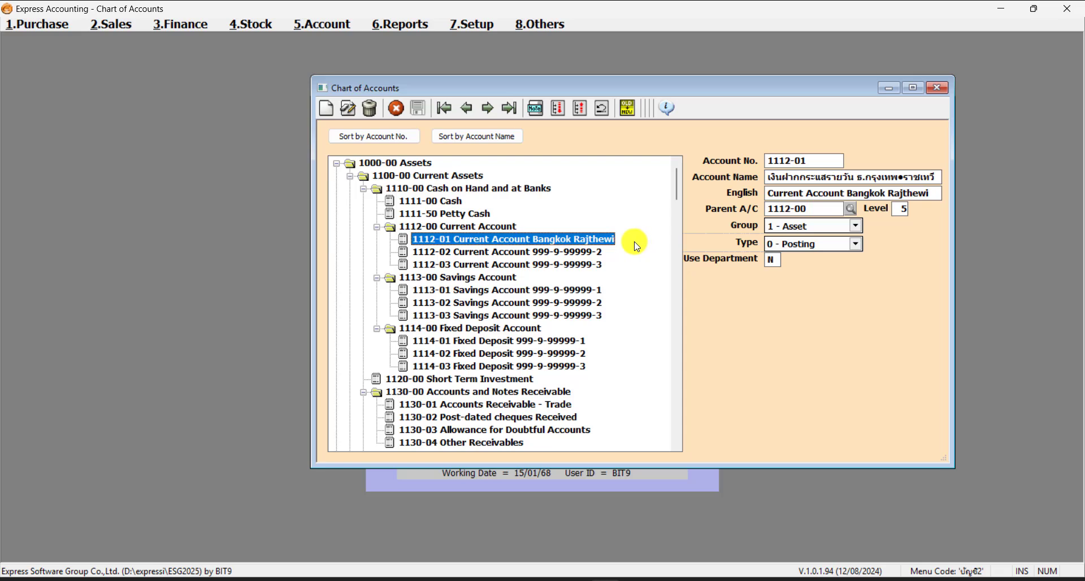
- Browse accounts 1112-00 through 1112-03 in the tree, ending on 1112-03's details
{"action": "left_click", "coordinate": [504, 228]}
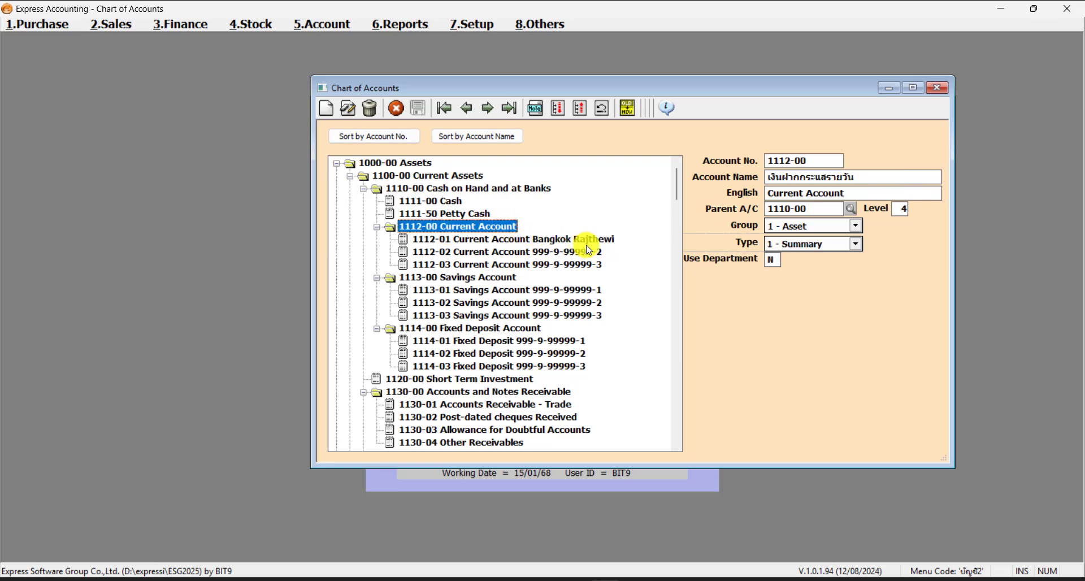
{"action": "left_click", "coordinate": [606, 243]}
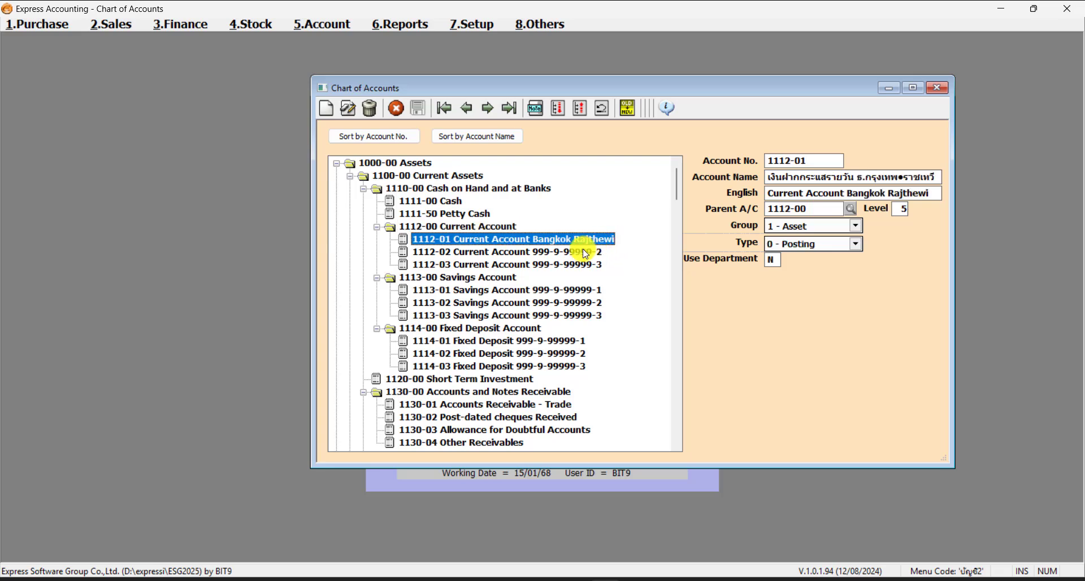
{"action": "left_click", "coordinate": [585, 253]}
{"action": "left_click", "coordinate": [576, 265]}
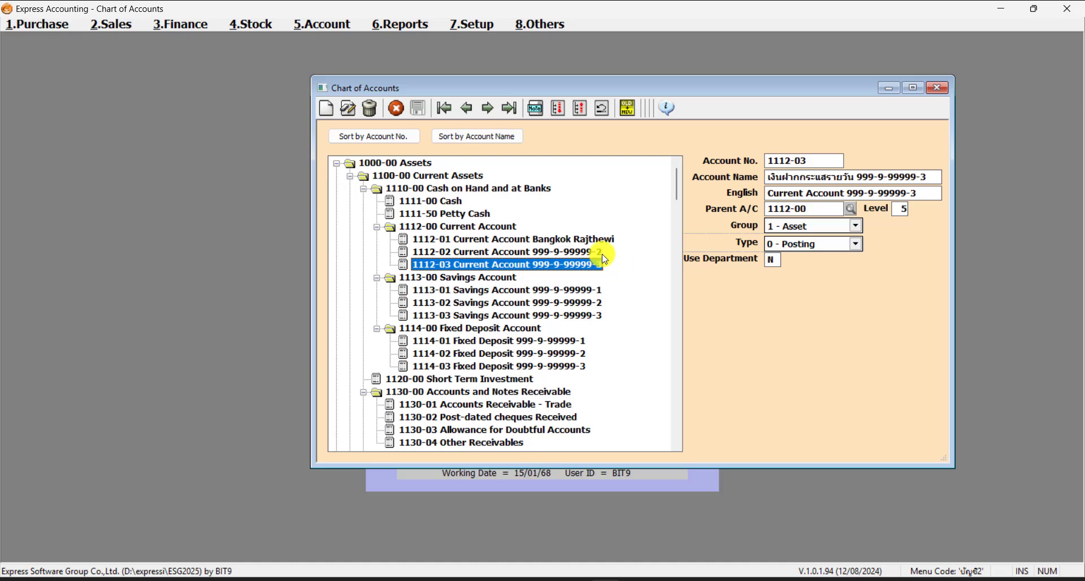
{"action": "left_click_drag", "start_coordinate": [608, 239], "coordinate": [594, 257]}
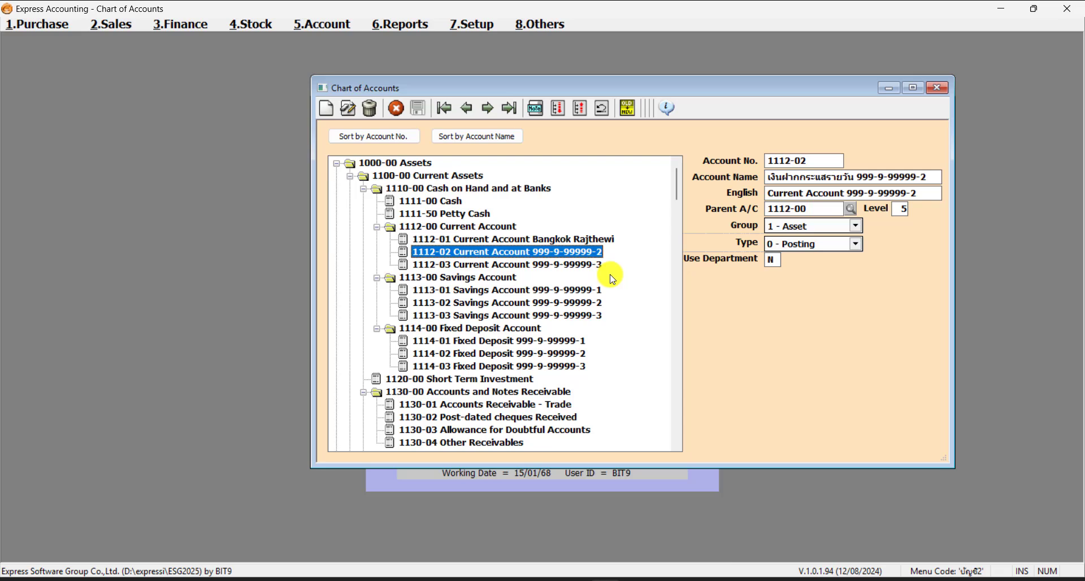
{"action": "left_click", "coordinate": [582, 273]}
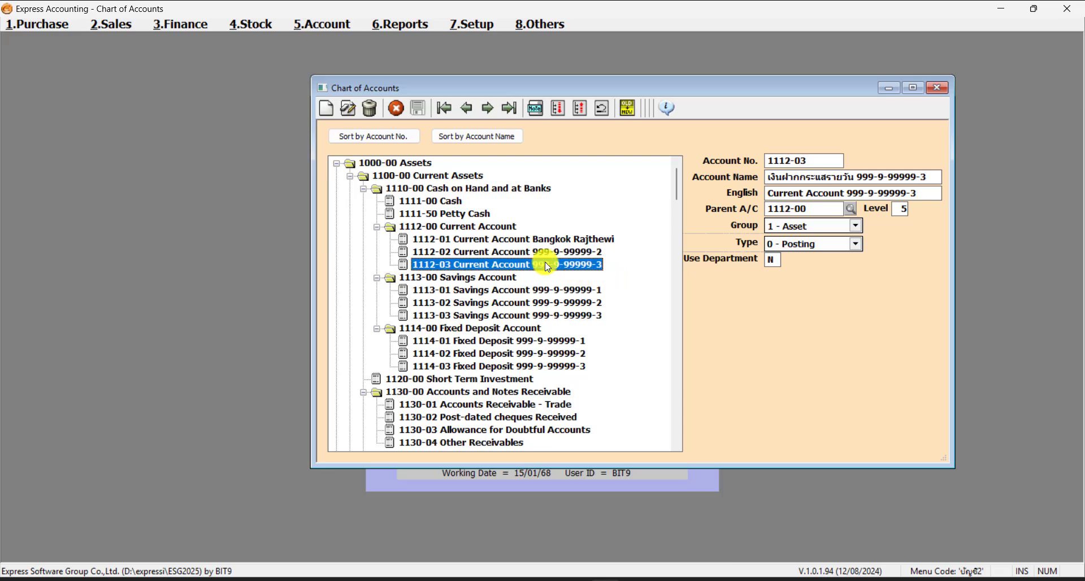
- Add a new account and set its Account No. to 1112-04
{"action": "left_click", "coordinate": [326, 109]}
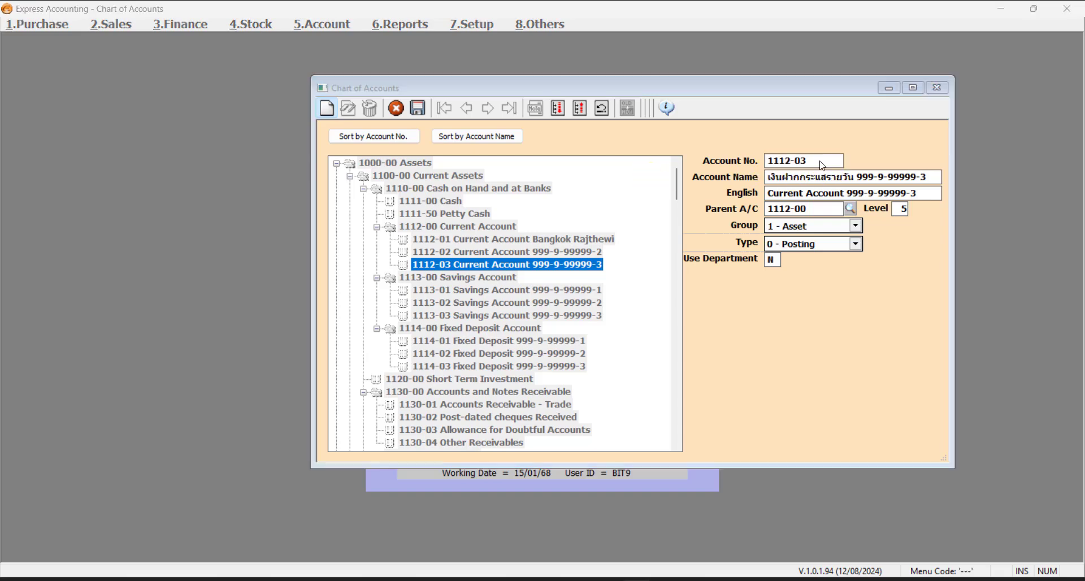
{"action": "left_click", "coordinate": [821, 162]}
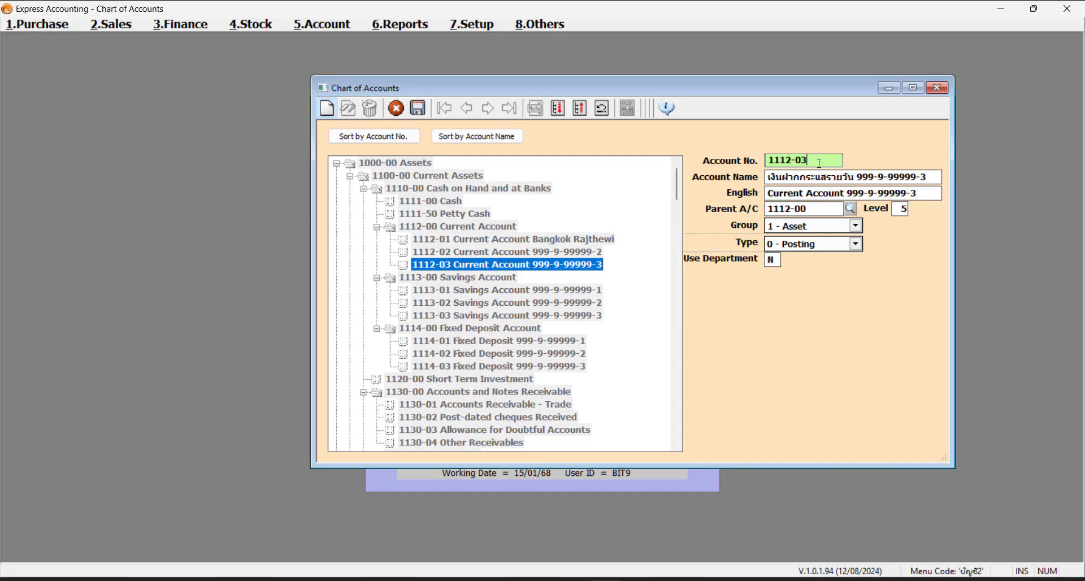
{"action": "key", "text": "BackSpace"}
{"action": "type", "text": "4"}
{"action": "key", "text": "Return"}
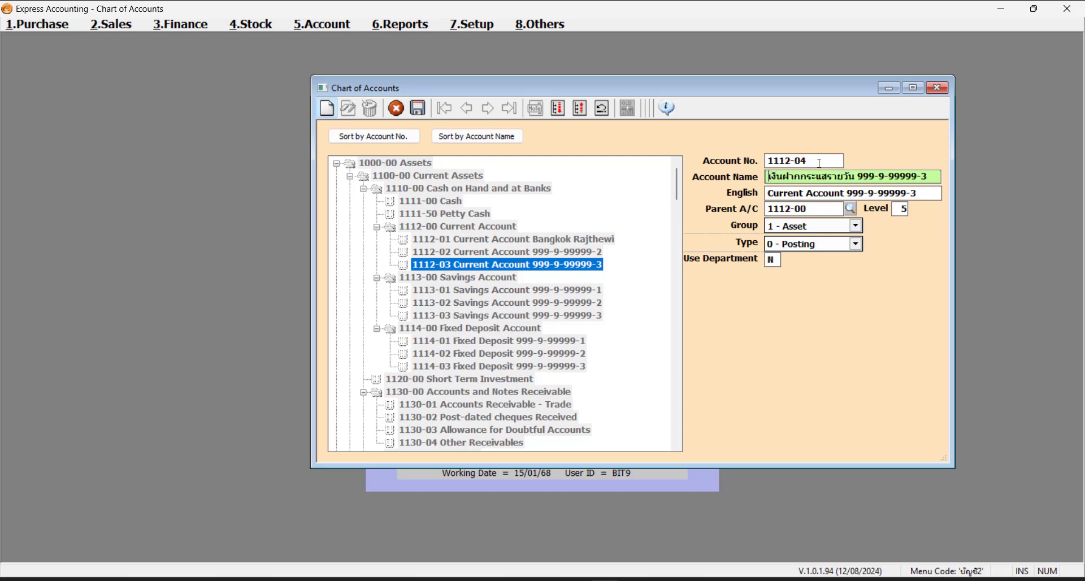
- Replace the old number in the names with 'กสิกร-มาบุญครอง' (Thai) and 'Kasikorn-MBK' (English)
{"action": "left_click_drag", "start_coordinate": [859, 177], "coordinate": [955, 174]}
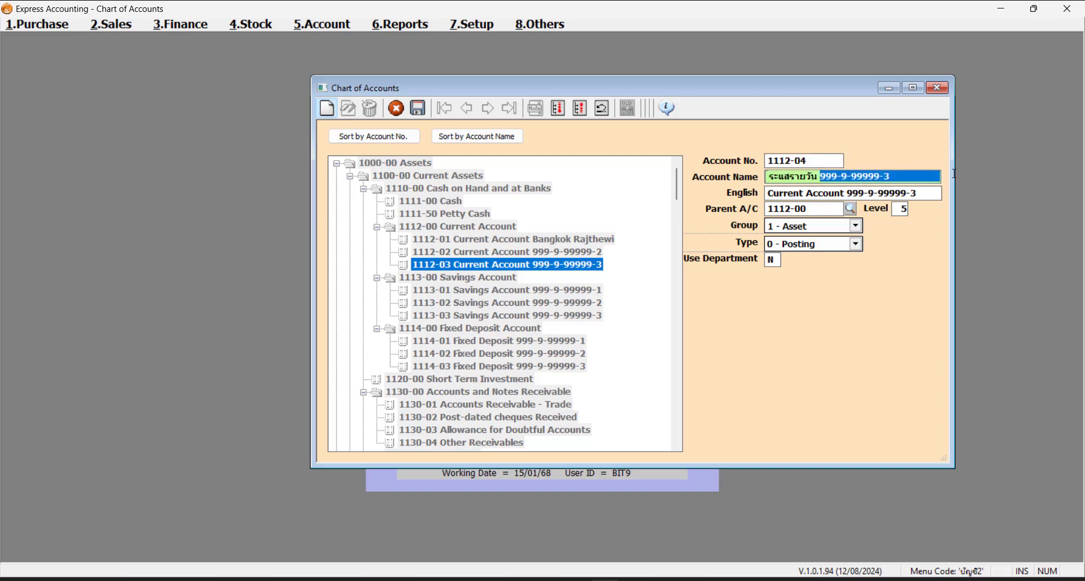
{"action": "key", "text": "BackSpace"}
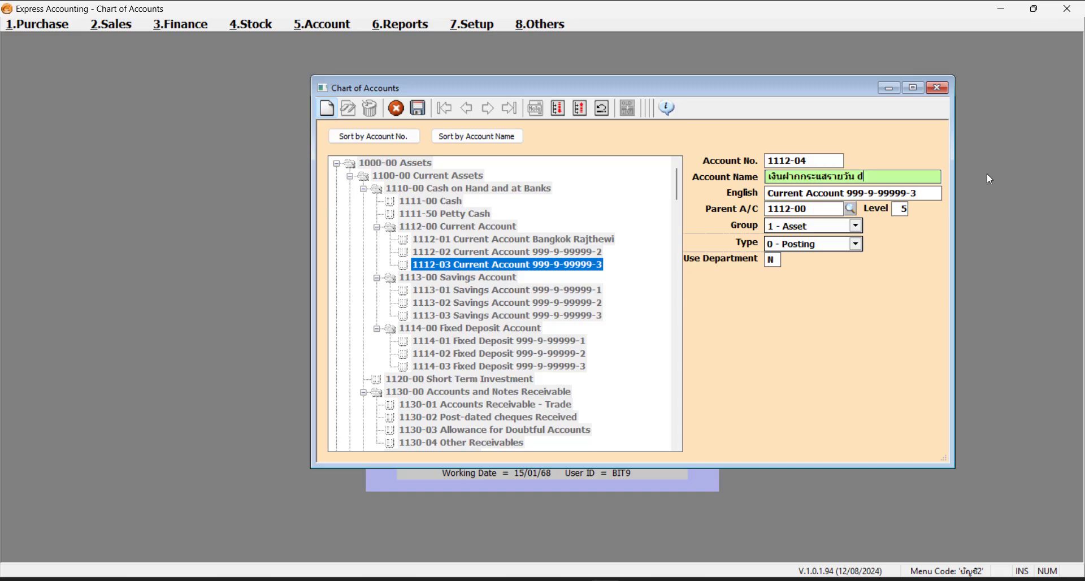
{"action": "type", "text": "กสิกร-มาบุญครอง"}
{"action": "key", "text": "Return"}
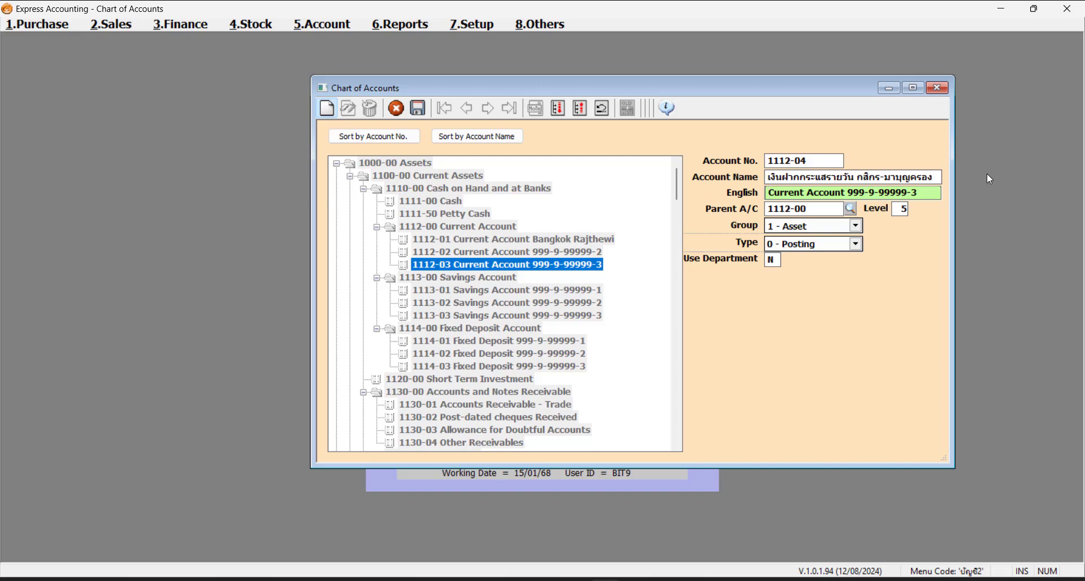
{"action": "key", "text": "Right"}
{"action": "key", "text": "Right"}
{"action": "key", "text": "Right"}
{"action": "key", "text": "Right"}
{"action": "key", "text": "Right"}
{"action": "key", "text": "Right"}
{"action": "key", "text": "Right"}
{"action": "key", "text": "Right"}
{"action": "key", "text": "Right"}
{"action": "key", "text": "Right"}
{"action": "key", "text": "Right"}
{"action": "key", "text": "Right"}
{"action": "key", "text": "Right"}
{"action": "key", "text": "Right"}
{"action": "key", "text": "Right"}
{"action": "key", "text": "shift+Right"}
{"action": "key", "text": "shift+Right"}
{"action": "key", "text": "shift+Right"}
{"action": "key", "text": "shift+Right"}
{"action": "key", "text": "shift+Right"}
{"action": "key", "text": "shift+Right"}
{"action": "key", "text": "shift+Right"}
{"action": "key", "text": "shift+Right"}
{"action": "key", "text": "shift+Right"}
{"action": "key", "text": "shift+Right"}
{"action": "key", "text": "shift+Right"}
{"action": "key", "text": "shift+Right"}
{"action": "key", "text": "shift+Right"}
{"action": "key", "text": "shift+Right"}
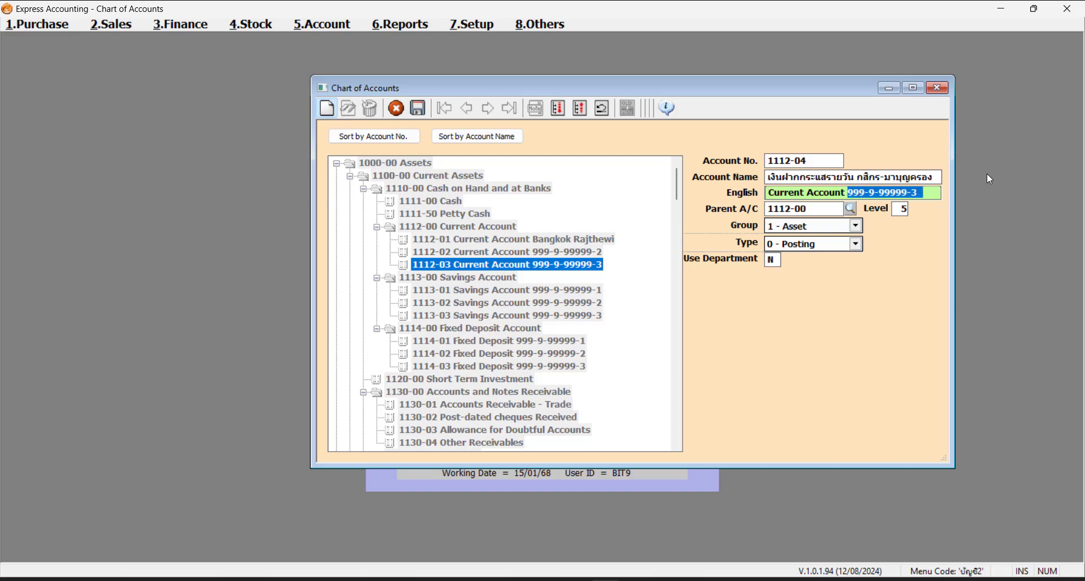
{"action": "type", "text": "Ka"}
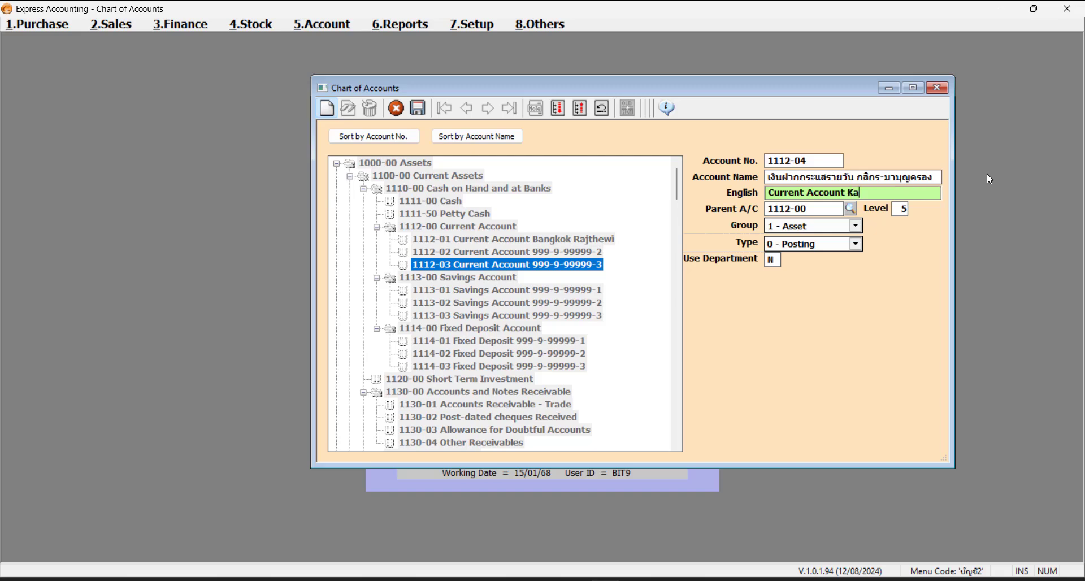
{"action": "type", "text": "sikorn-MBK"}
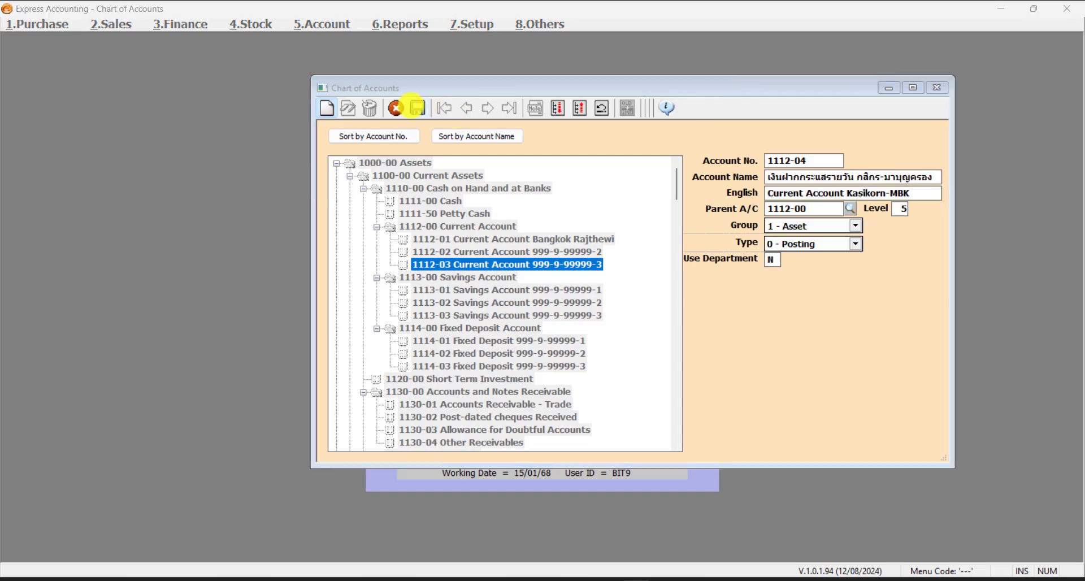
- Save account 1112-04 Current Account Kasikorn-MBK, confirm, and check it in the tree under 1112-00
{"action": "left_click", "coordinate": [418, 108]}
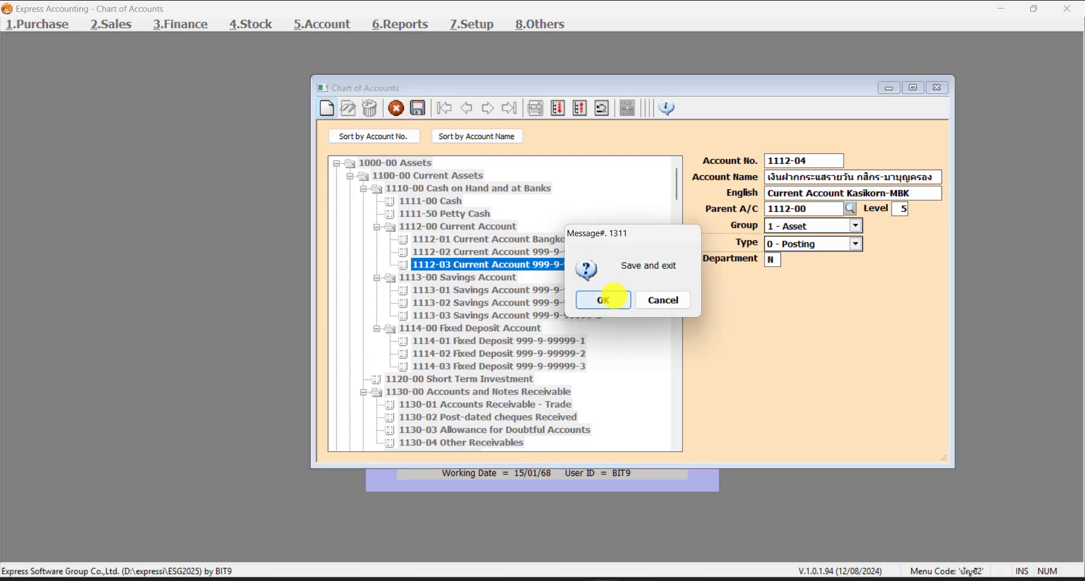
{"action": "left_click", "coordinate": [615, 299]}
{"action": "left_click", "coordinate": [630, 288]}
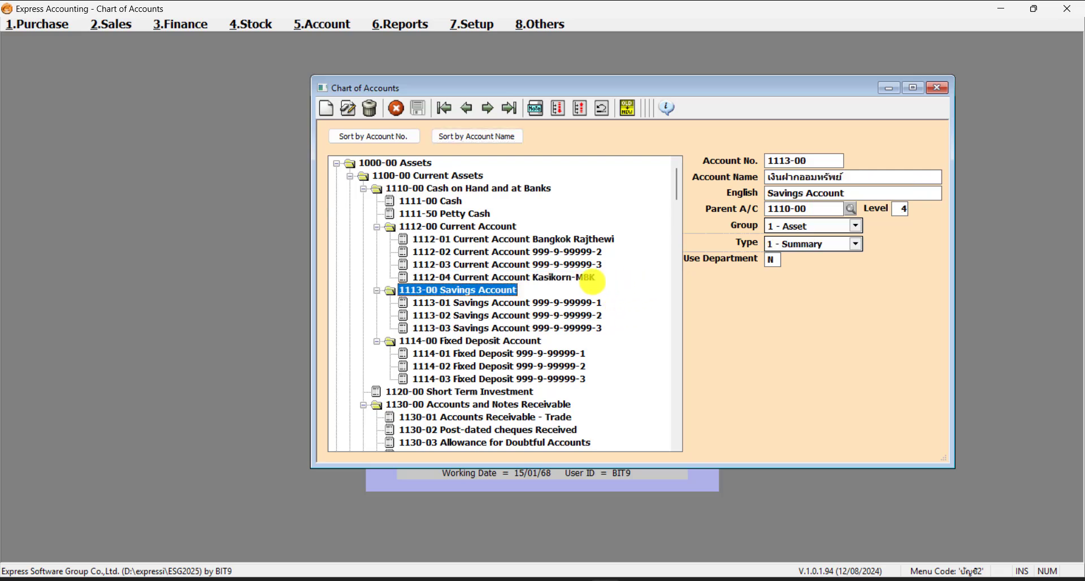
{"action": "left_click", "coordinate": [591, 277]}
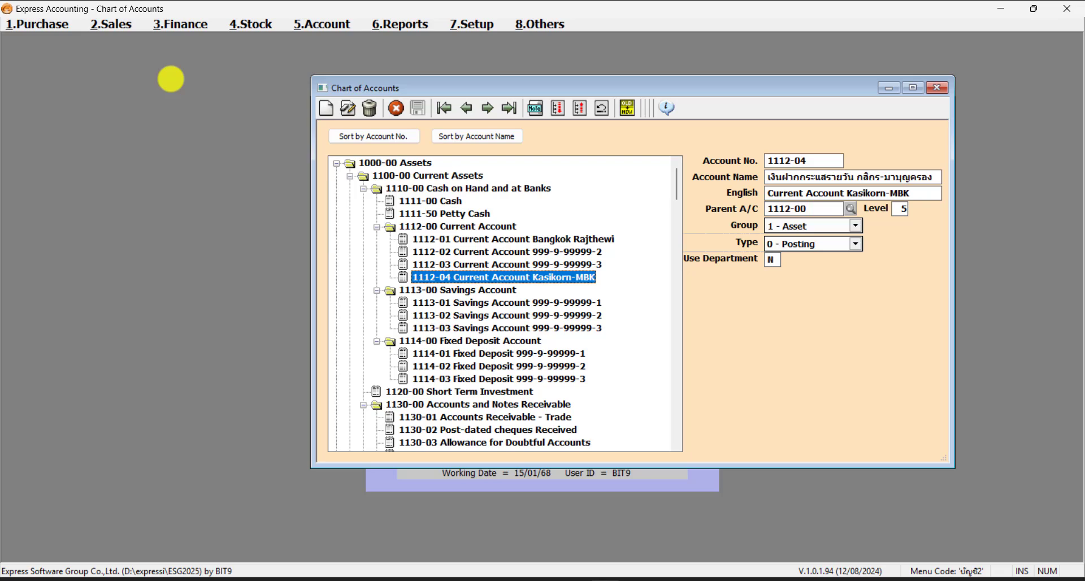
{"action": "left_click", "coordinate": [150, 80]}
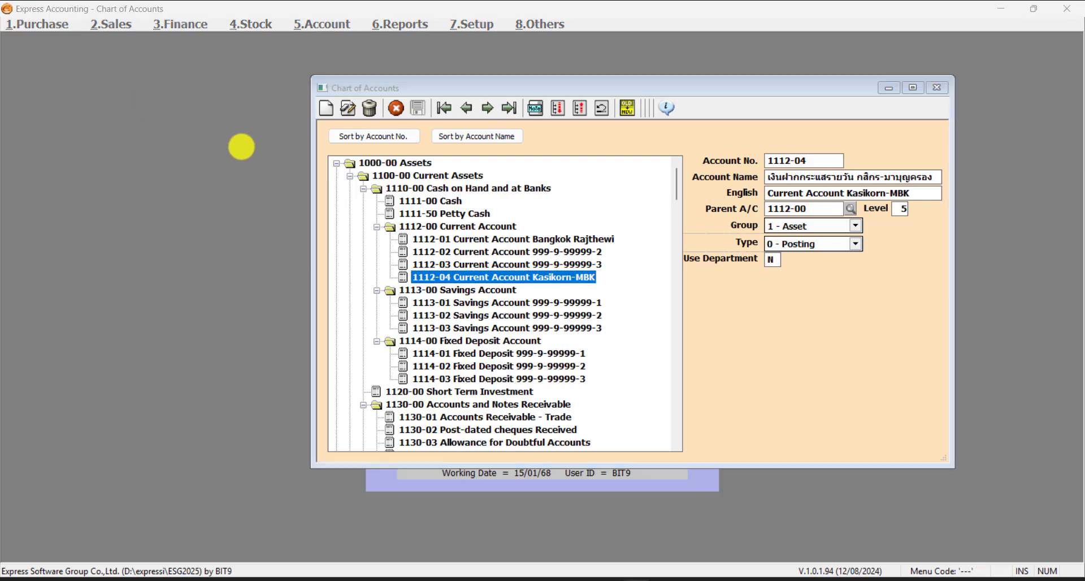
{"action": "left_click", "coordinate": [395, 85]}
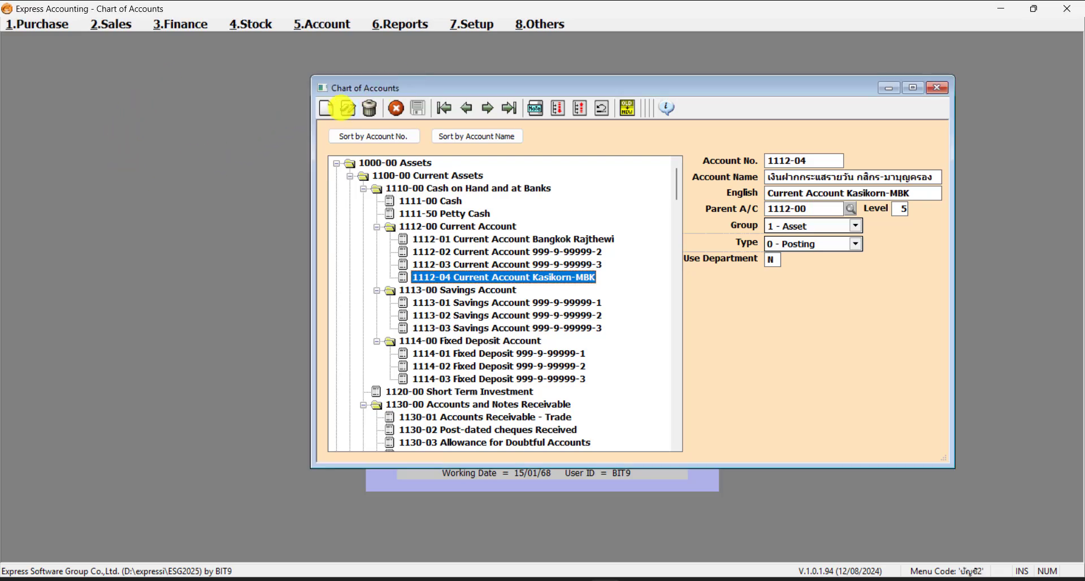
{"action": "left_click", "coordinate": [347, 107]}
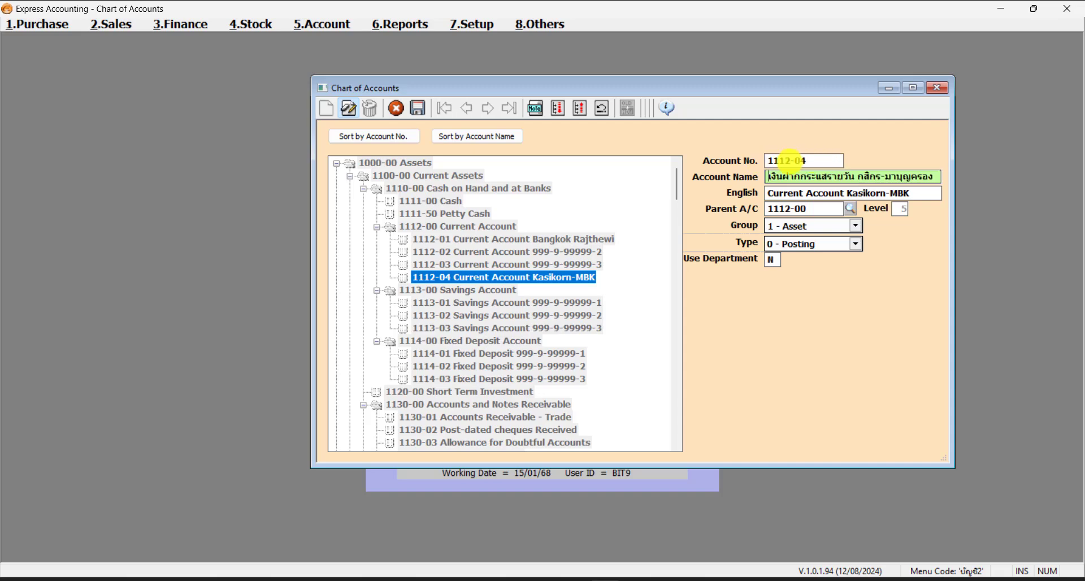
{"action": "left_click", "coordinate": [396, 108]}
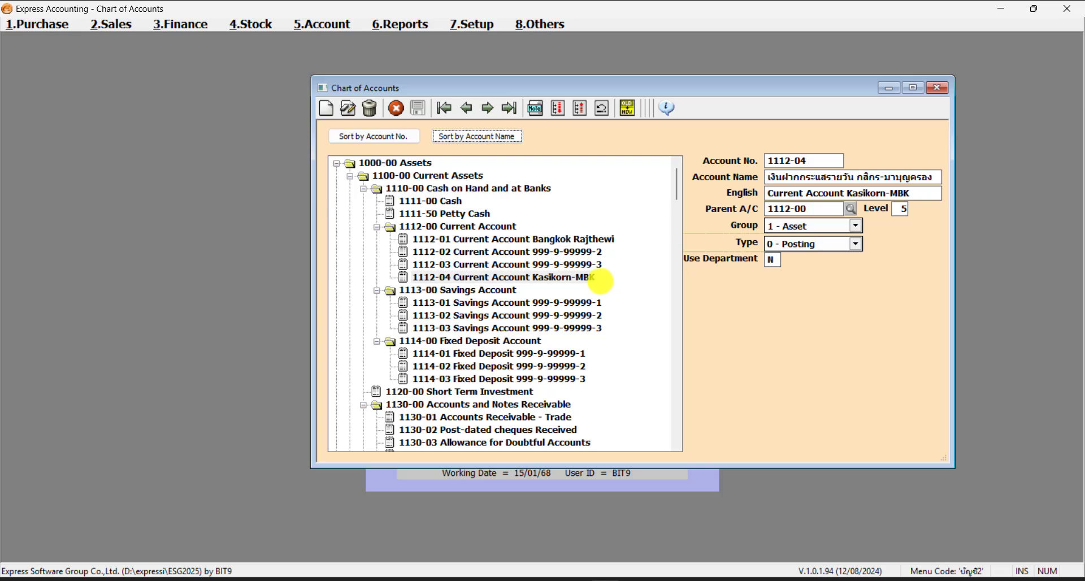
{"action": "left_click", "coordinate": [576, 279]}
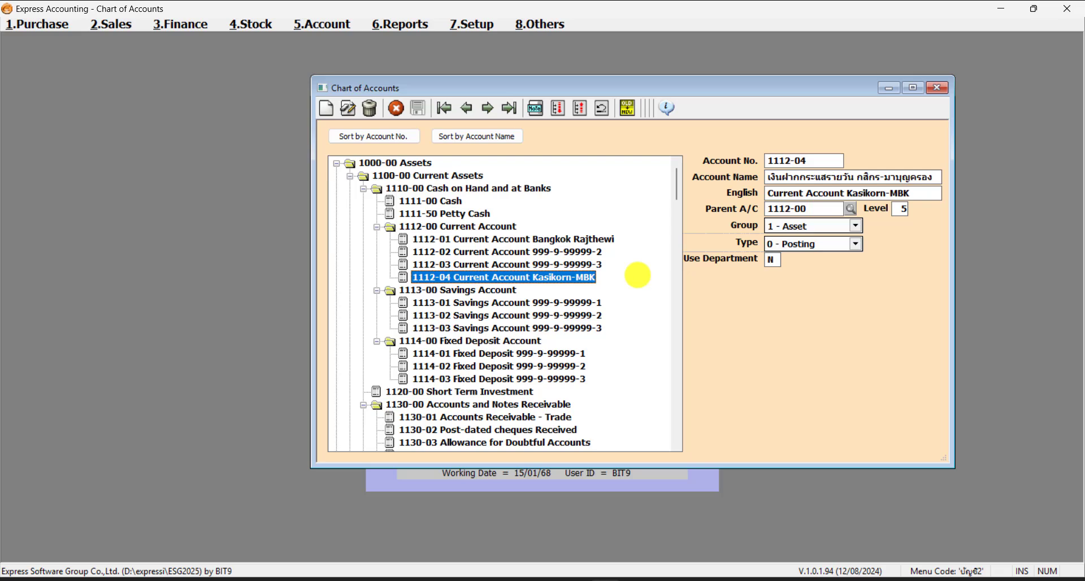
- Use Change Code to renumber account 1112-04 as 1112-05
{"action": "left_click", "coordinate": [629, 110]}
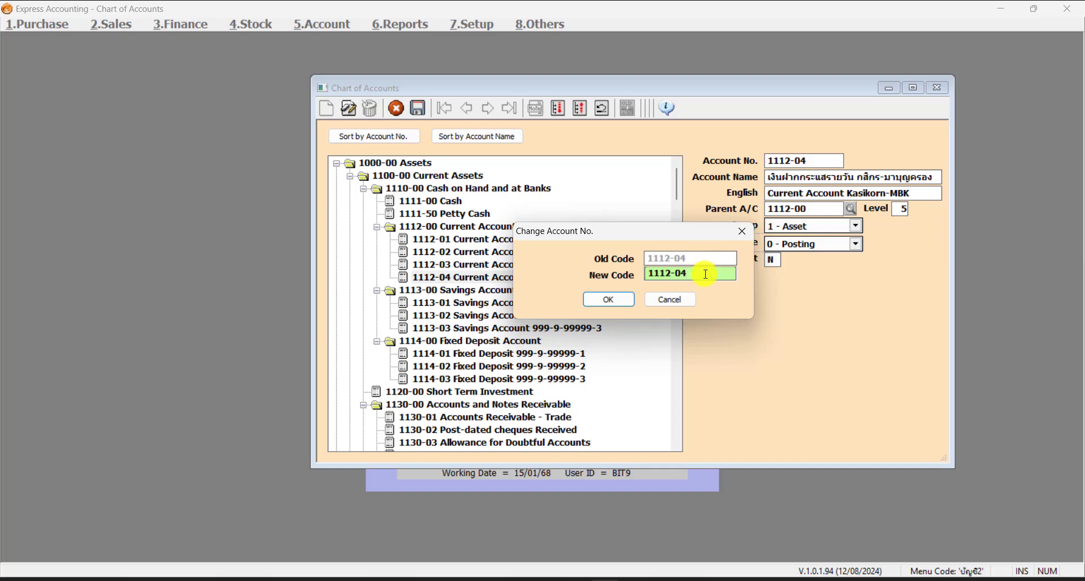
{"action": "key", "text": "BackSpace"}
{"action": "type", "text": "5"}
{"action": "left_click", "coordinate": [618, 299]}
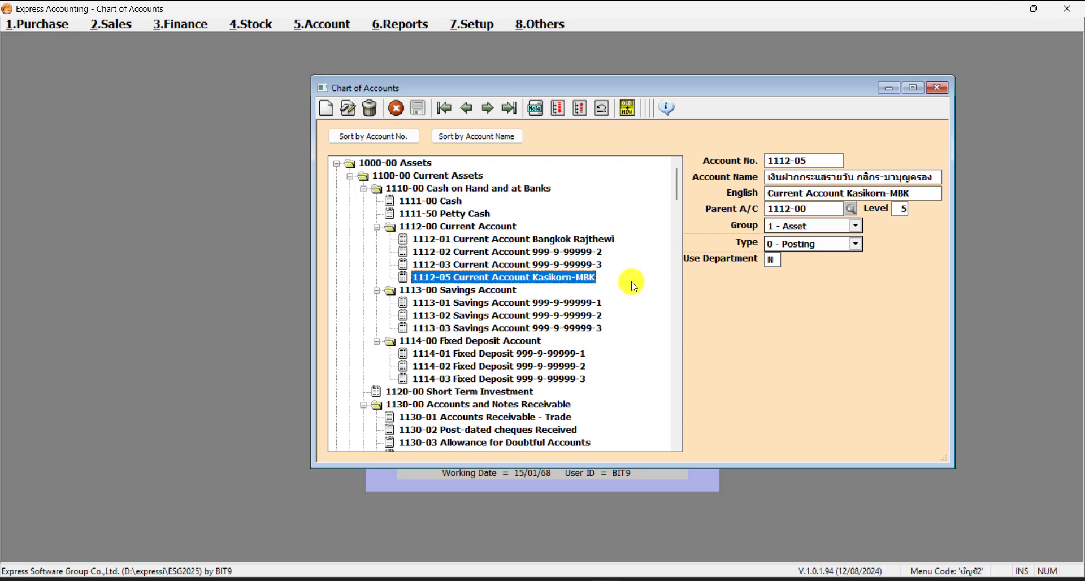
- Renumber the Kasikorn-MBK account from 1112-05 back to 1112-04, then close the Chart of Accounts
{"action": "left_click", "coordinate": [631, 119]}
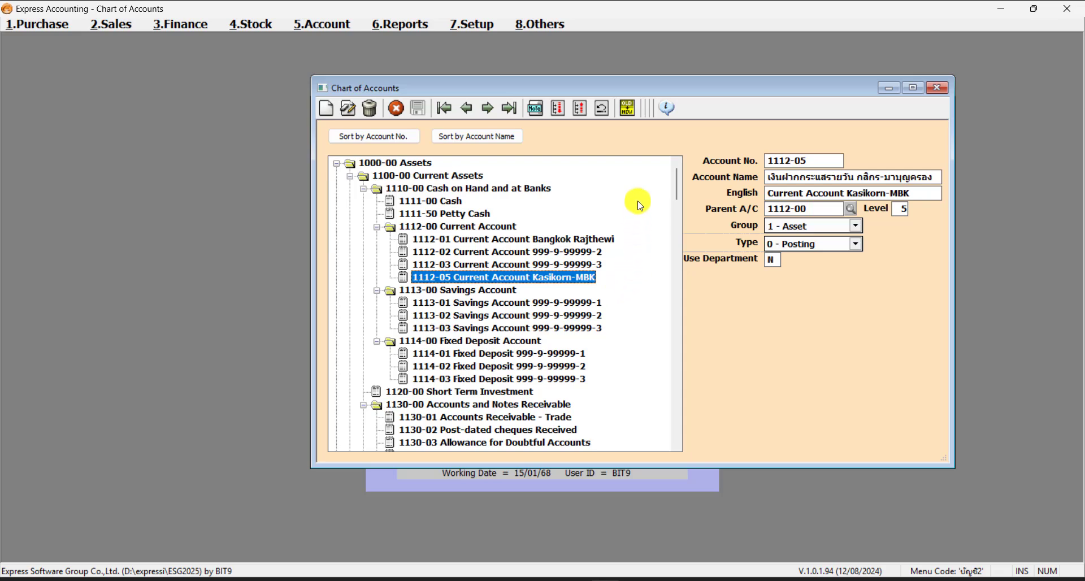
{"action": "left_click", "coordinate": [629, 108]}
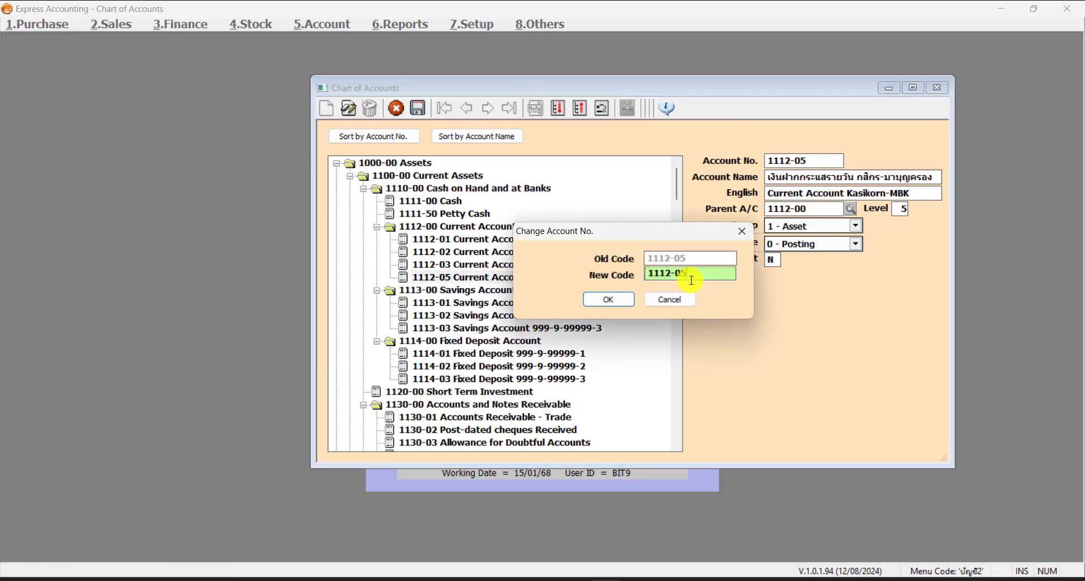
{"action": "key", "text": "BackSpace"}
{"action": "type", "text": "4"}
{"action": "left_click", "coordinate": [612, 304]}
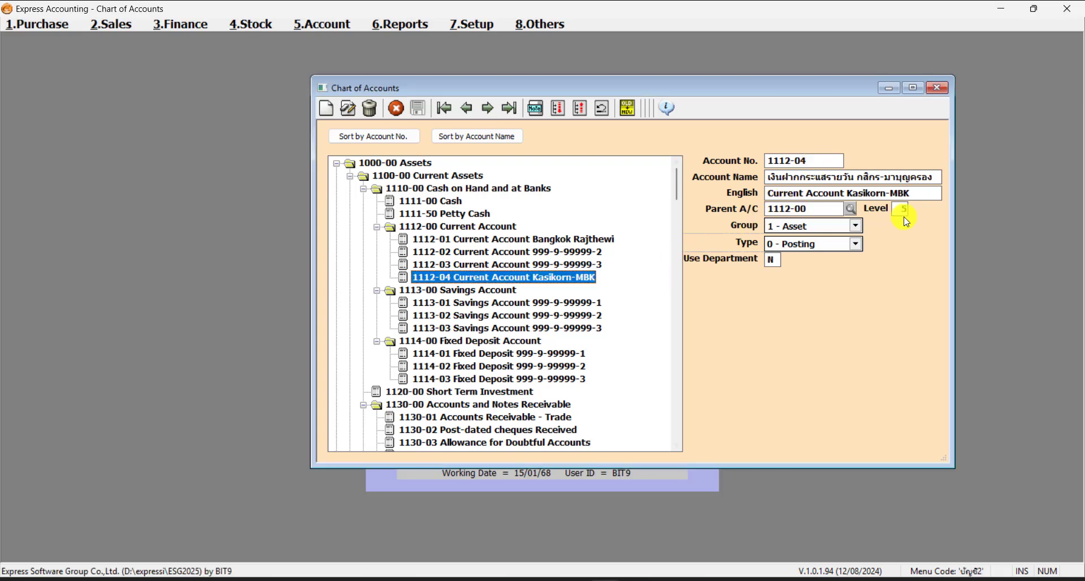
{"action": "left_click", "coordinate": [942, 88]}
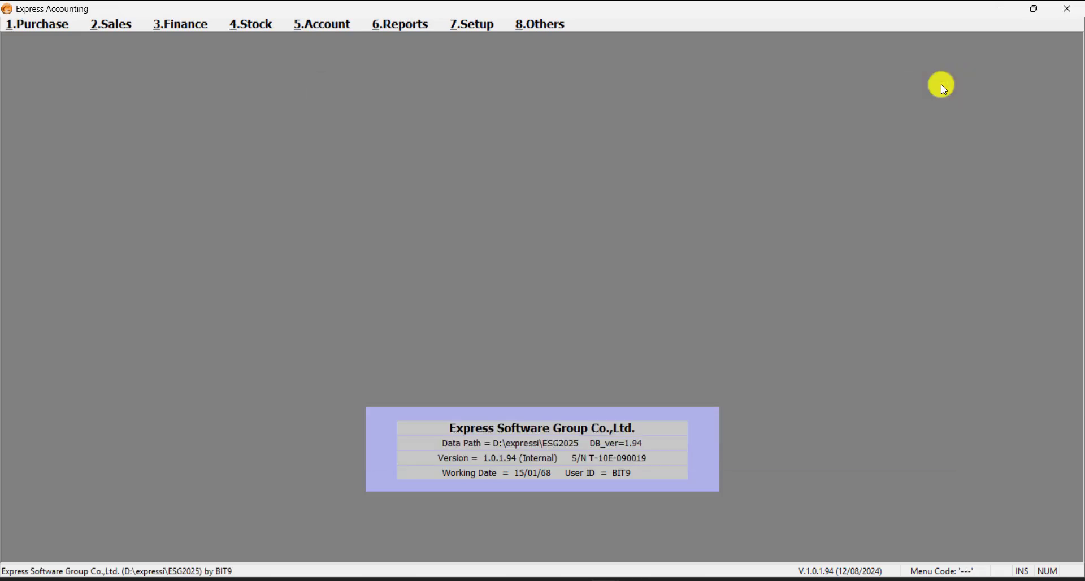